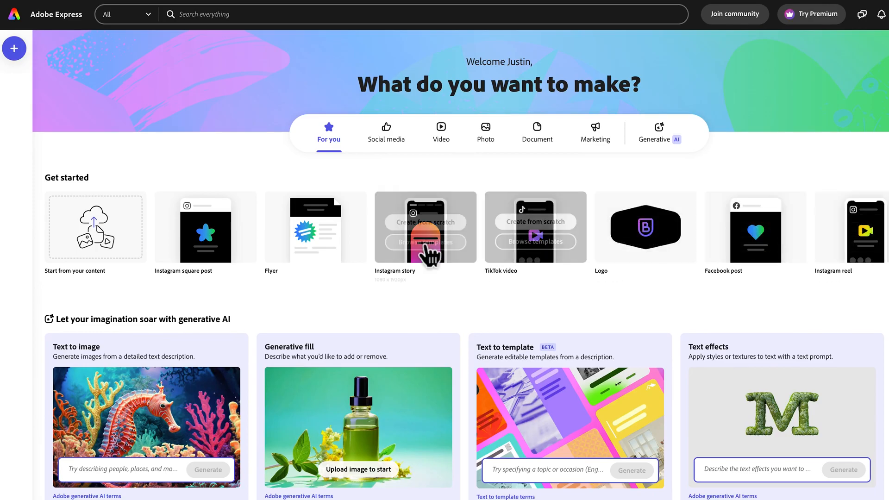
Step: Browse the YouTube thumbnail templates and apply the "A Day in the Life of a Chef" template
scroll(548, 252, right, 6)
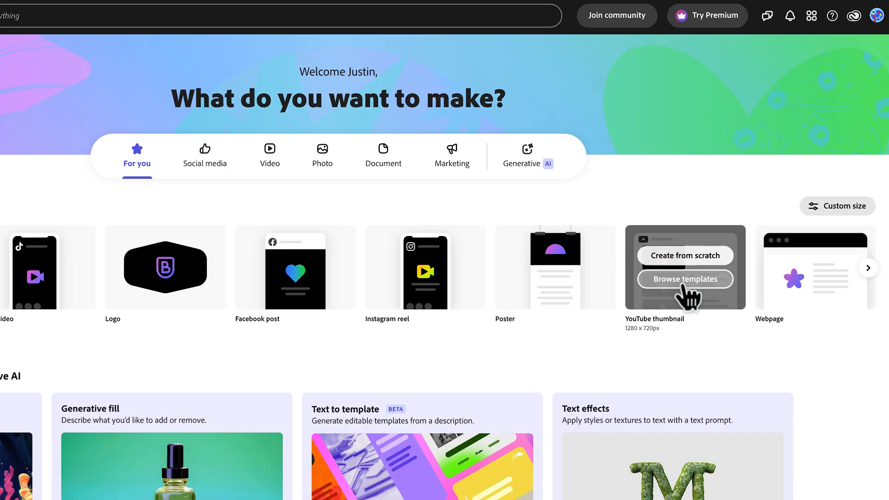
click(684, 282)
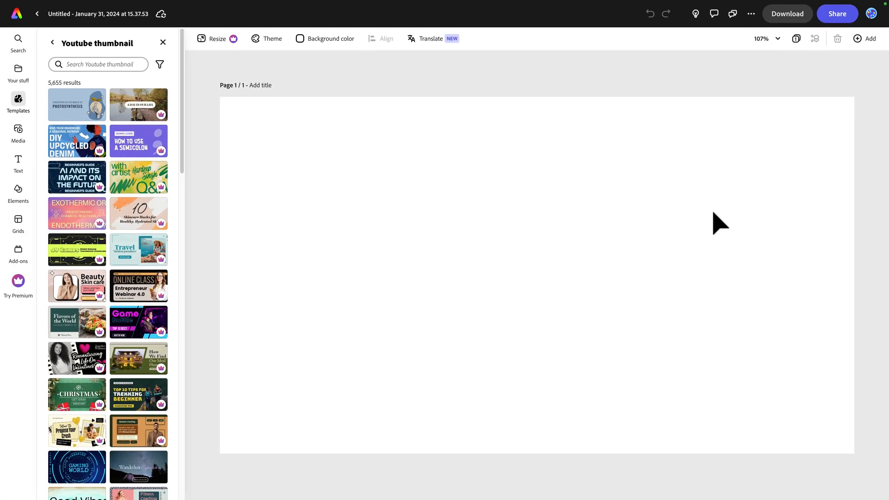
drag(181, 109, 208, 314)
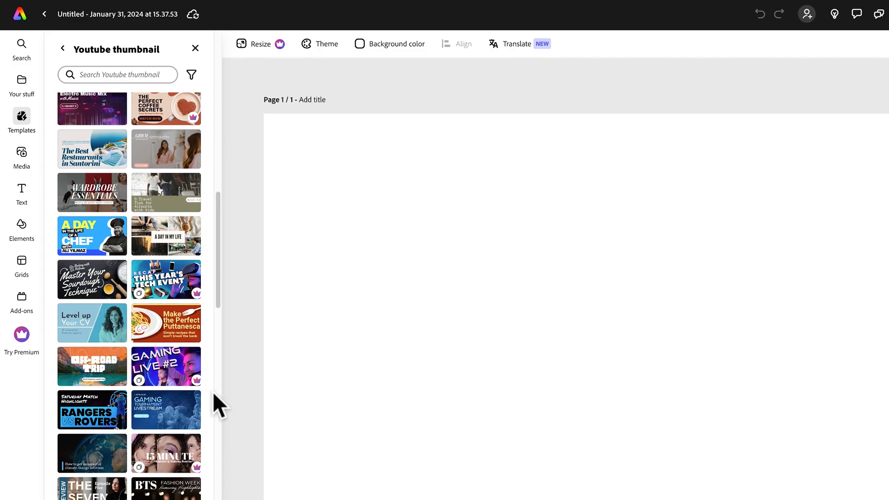
click(90, 242)
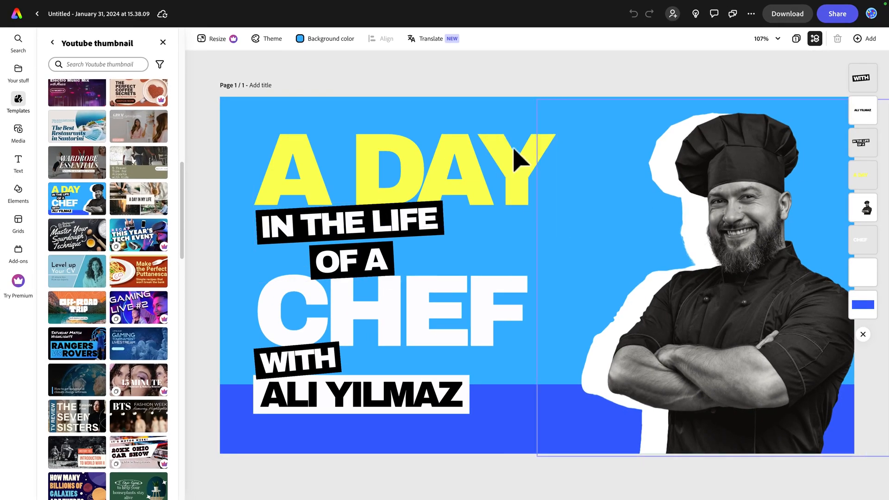
Step: Shift the "A DAY" headline slightly up and the "IN THE LIFE OF A" text slightly right, and delete the chef photo
drag(500, 172, 494, 145)
drag(404, 224, 442, 230)
click(712, 230)
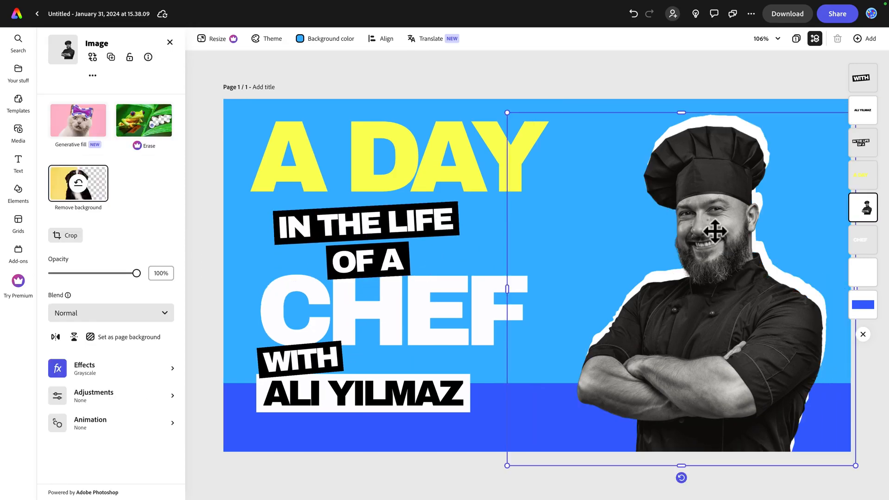
key(Delete)
Step: Replace the yellow "A DAY" headline text with "EASY"
click(362, 166)
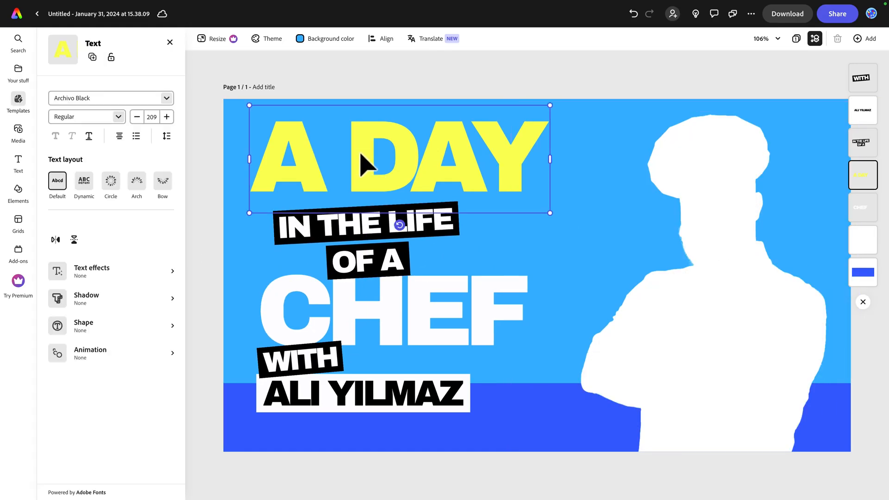
click(360, 152)
text(J)
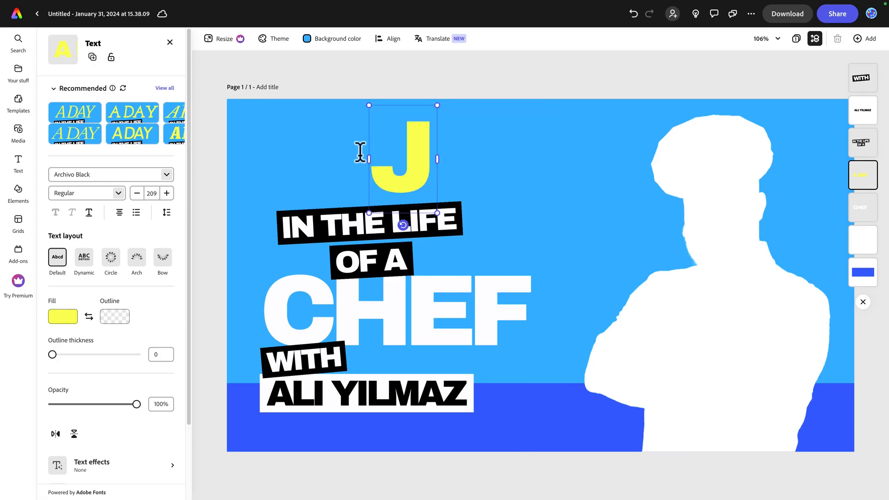
key(BackSpace)
text(EASY)
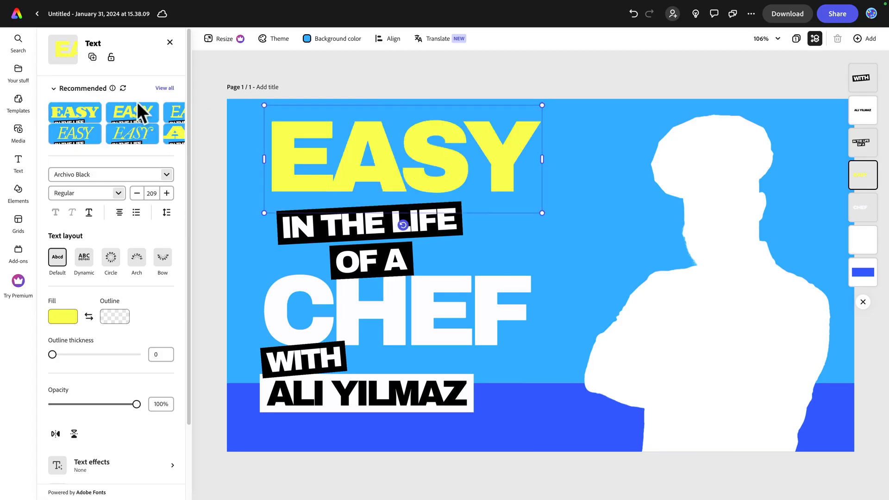
Step: Return to the home page and create a new custom-size file of 1920 x 1080 px
click(37, 14)
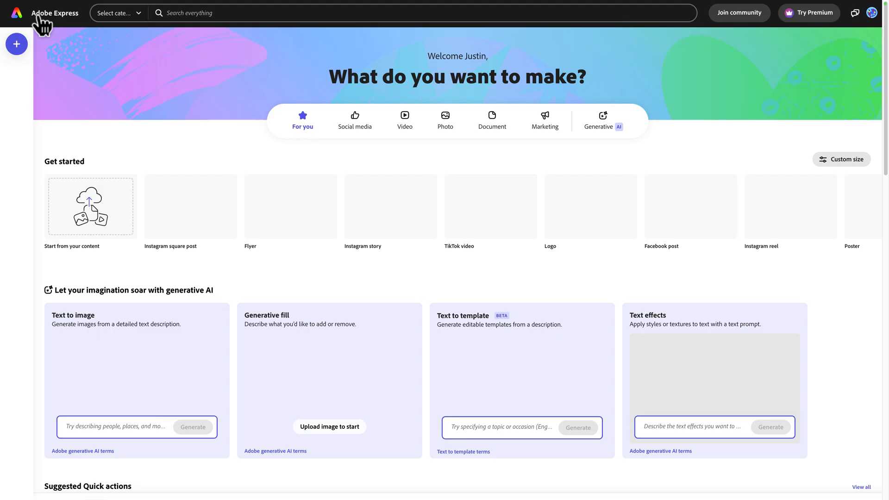
scroll(687, 214, right, 5)
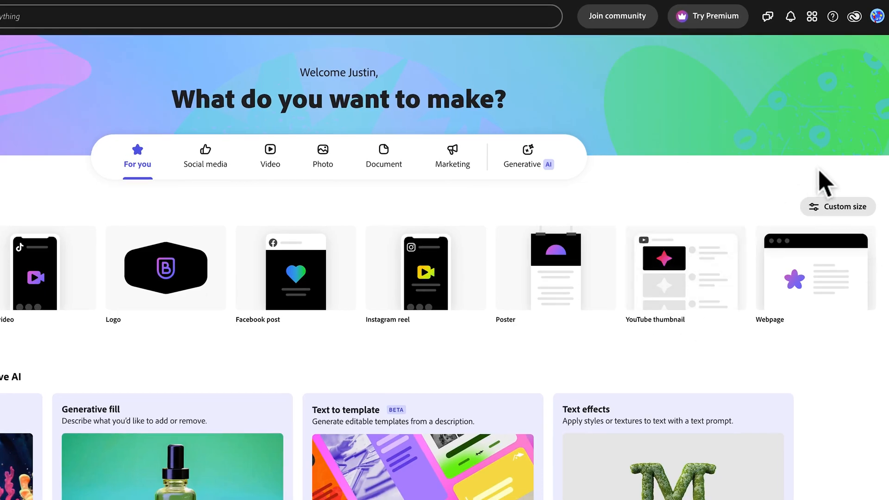
click(833, 207)
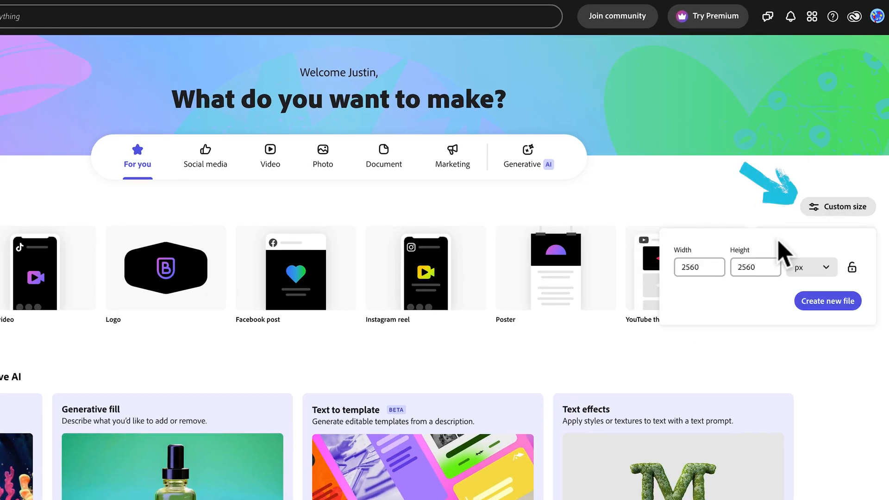
click(672, 267)
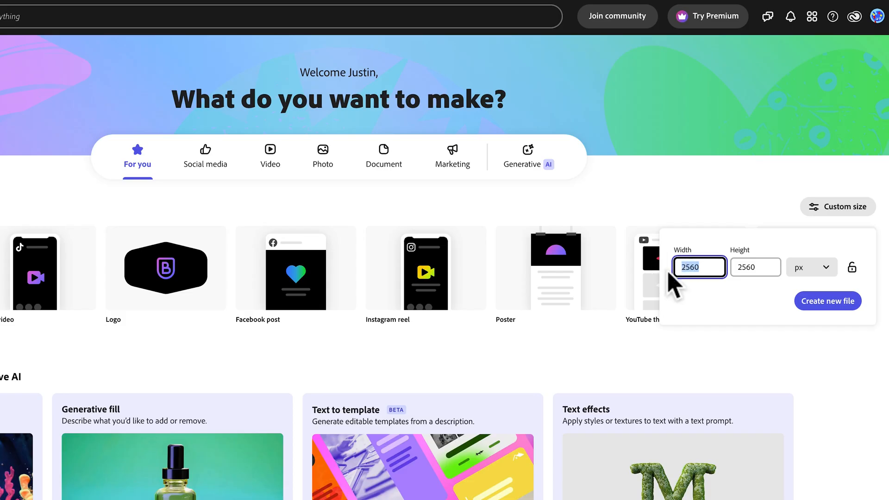
text(1920)
key(Tab)
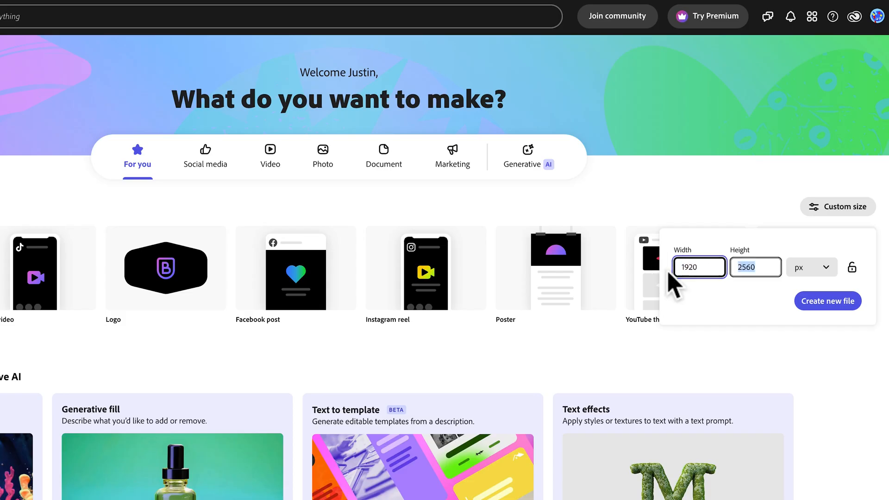
text(1080)
click(834, 301)
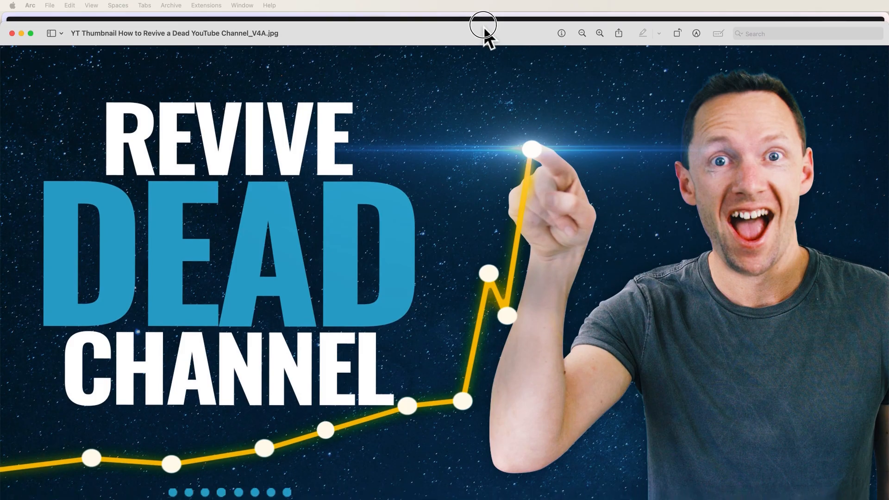
Step: Search the stock photos for "space" and add the black starfield photo to the page
drag(483, 28, 484, 14)
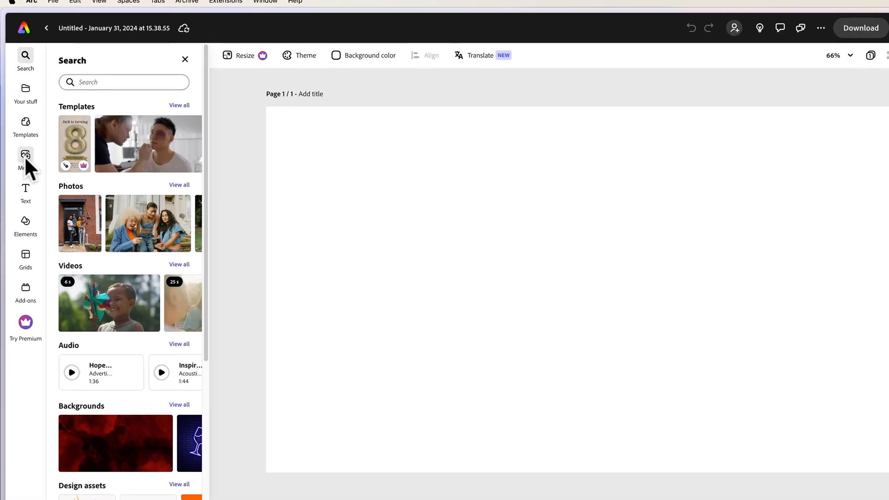
click(23, 148)
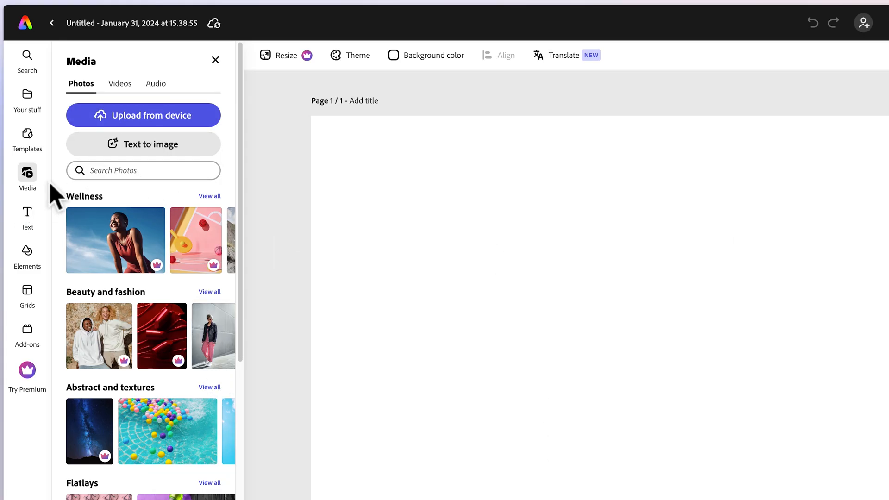
drag(241, 220, 252, 269)
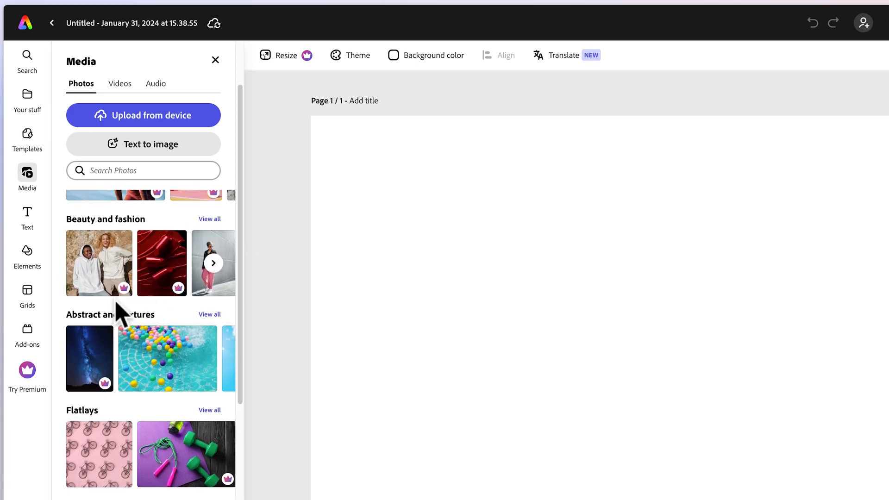
mouse_move(124, 289)
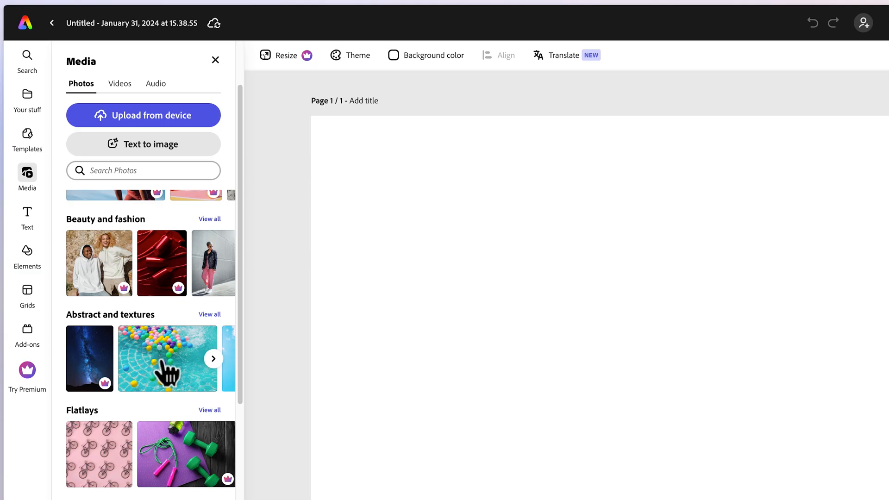
click(101, 170)
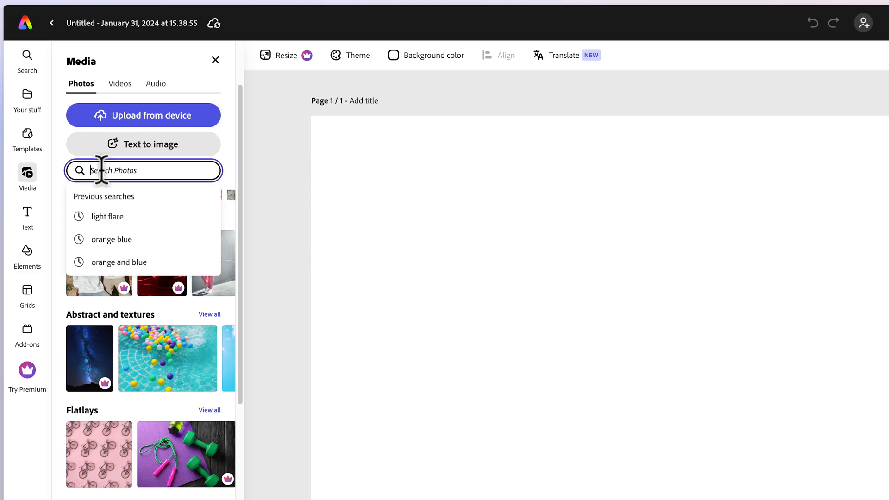
text(space)
key(Return)
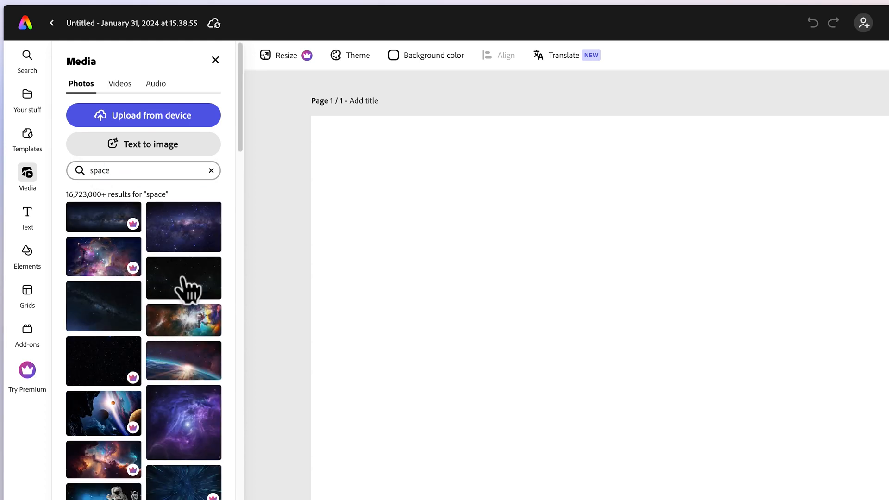
click(204, 296)
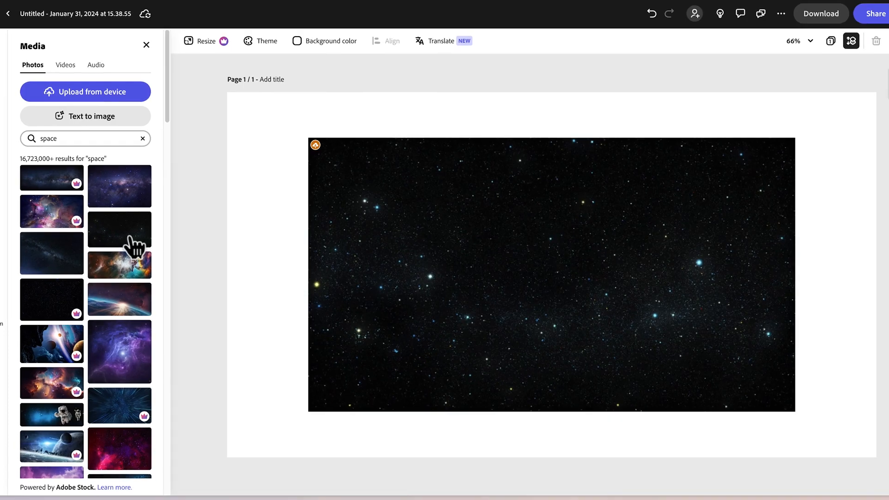
Step: Try a dark blue starfield photo from the space results over the first one, and delete it
scroll(116, 432, down, 10)
scroll(116, 435, down, 10)
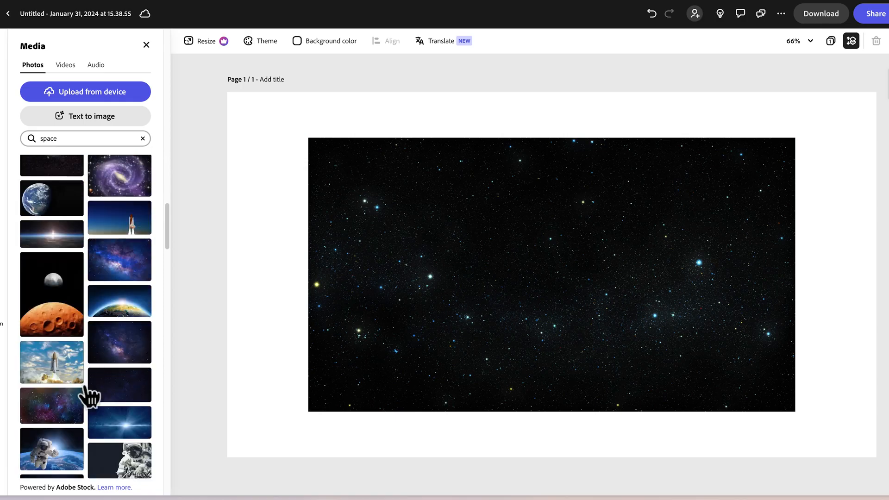
scroll(88, 396, down, 1)
click(138, 380)
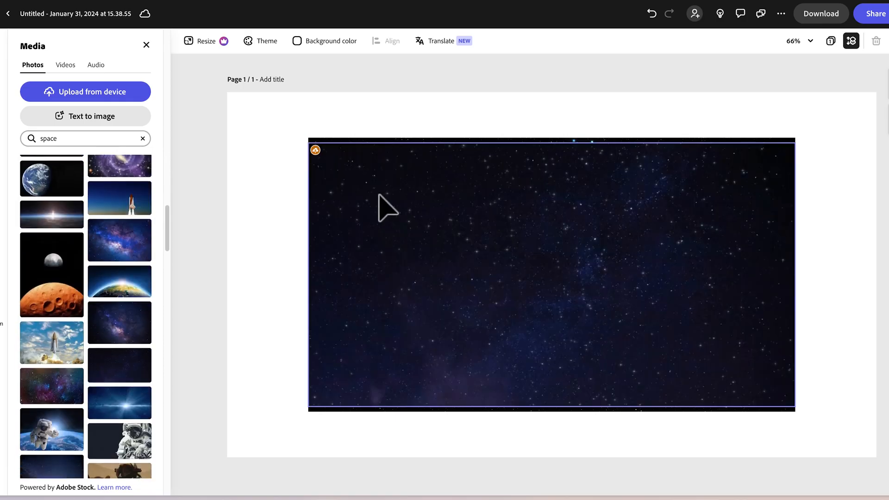
click(423, 210)
drag(422, 210, 440, 252)
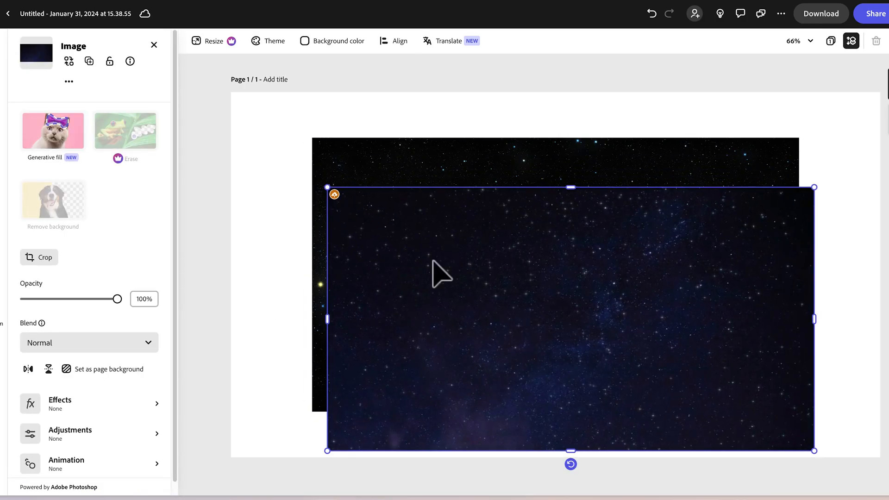
key(Delete)
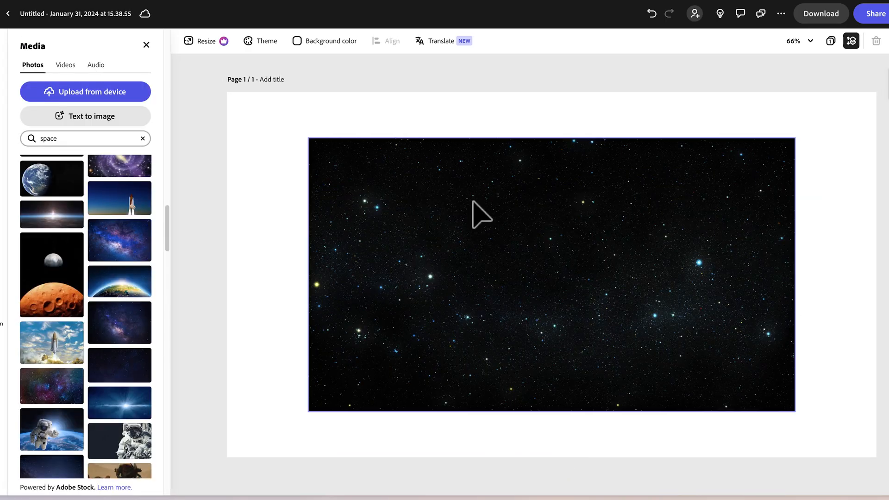
Step: Enlarge the black starfield photo so that it fills the whole page
click(481, 214)
drag(312, 138, 231, 92)
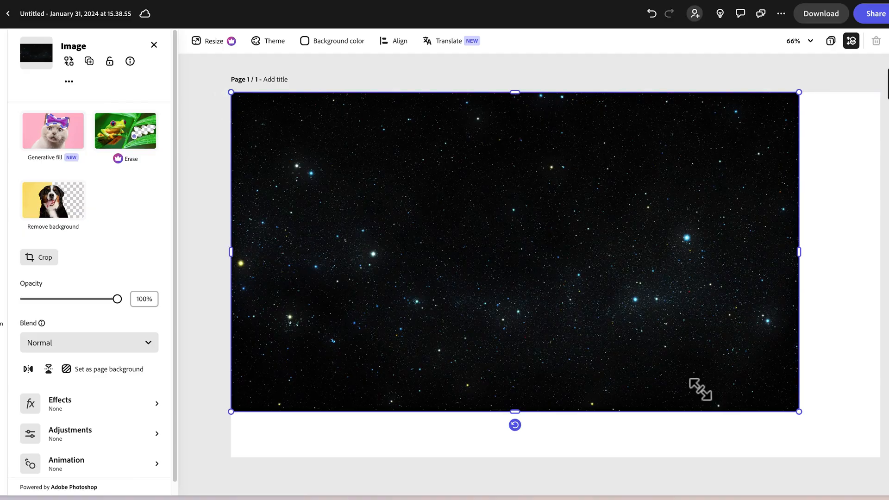
drag(799, 411, 880, 457)
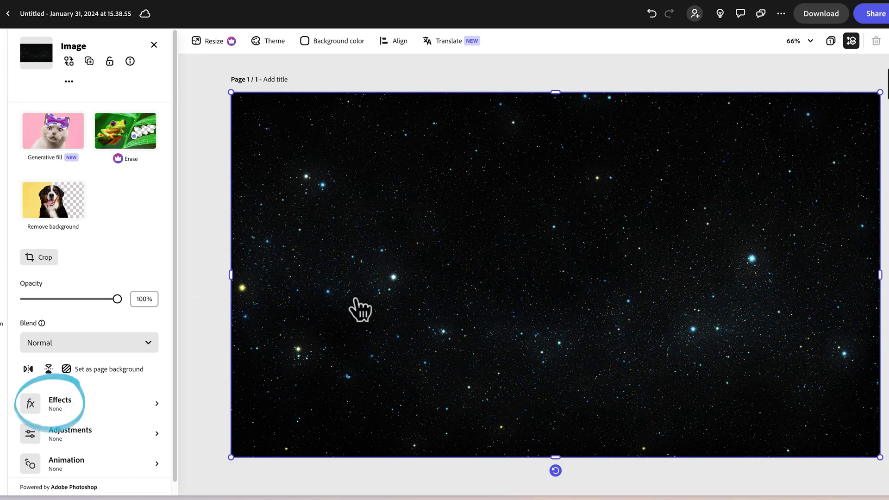
Step: Try the Colorize effect and several preset duotones on the starfield photo
click(68, 405)
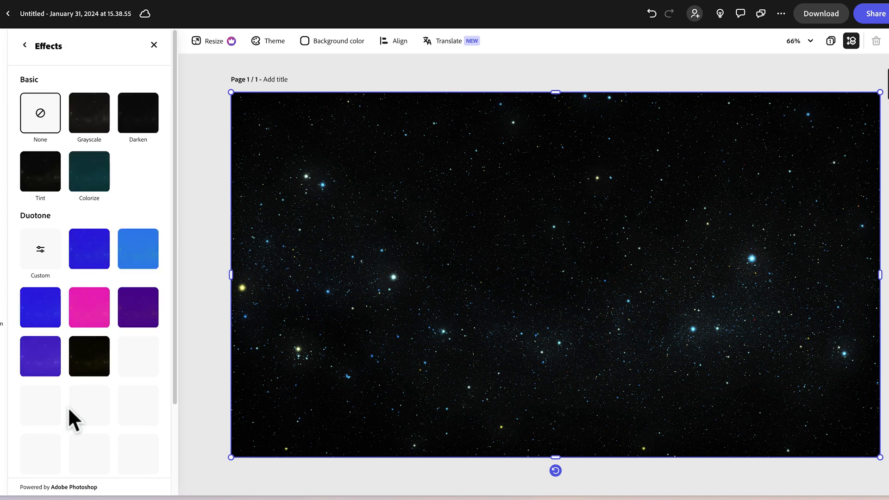
drag(175, 238, 178, 357)
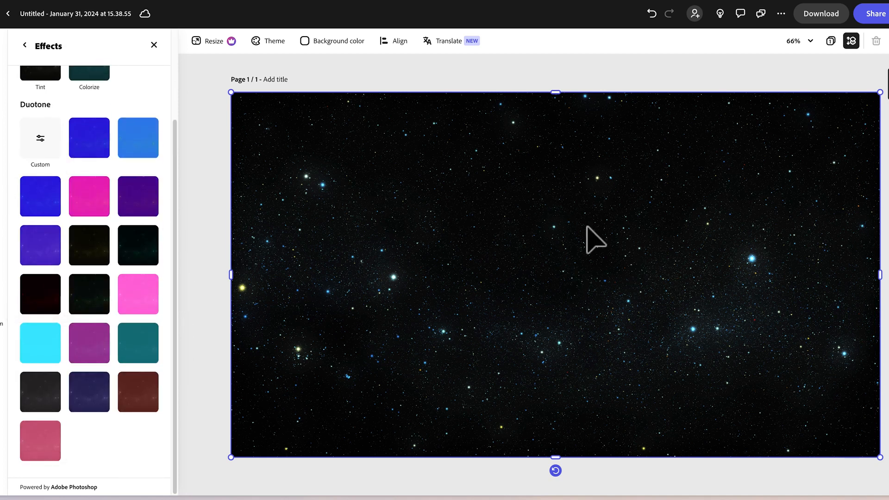
scroll(112, 132, up, 2)
click(93, 139)
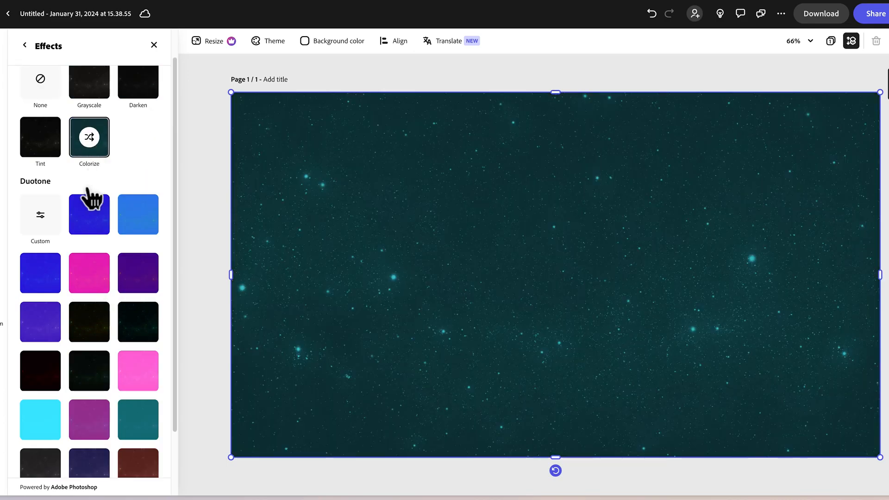
click(88, 218)
click(147, 228)
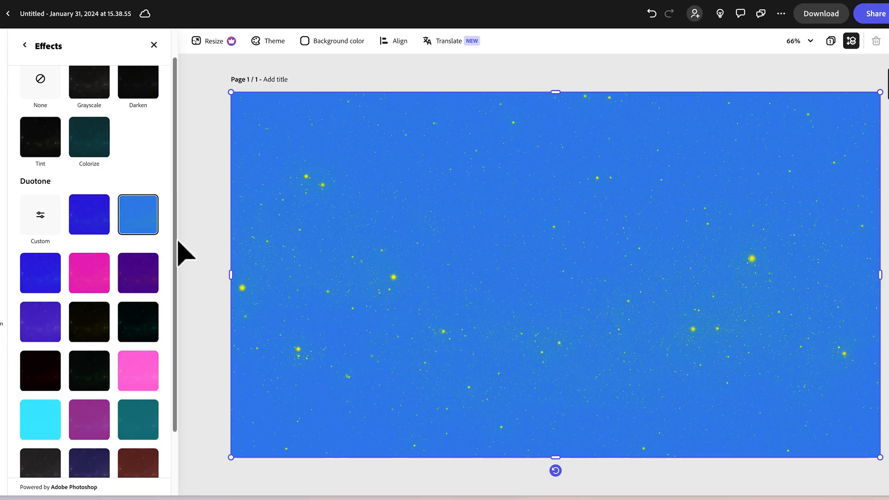
click(80, 320)
click(134, 323)
Step: Apply the black-and-green duotone to the starfield and customize its highlights to the recommended pale cyan
click(92, 385)
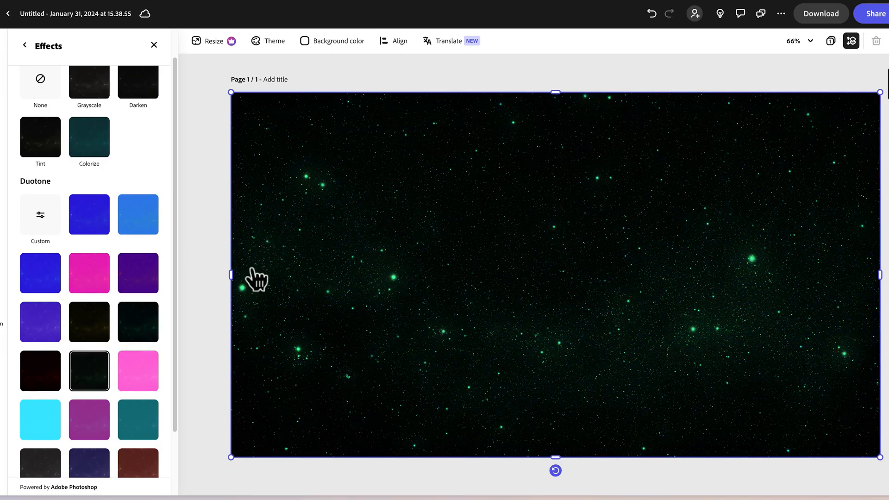
click(52, 220)
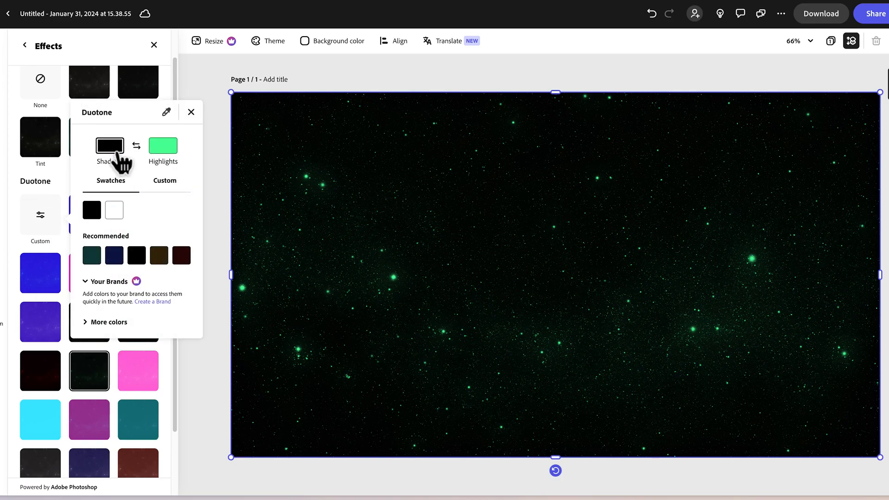
click(171, 154)
click(115, 212)
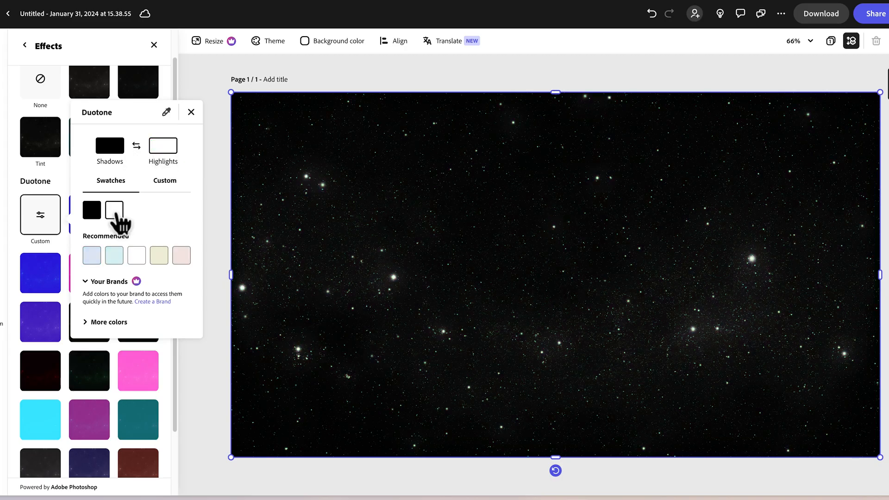
click(111, 261)
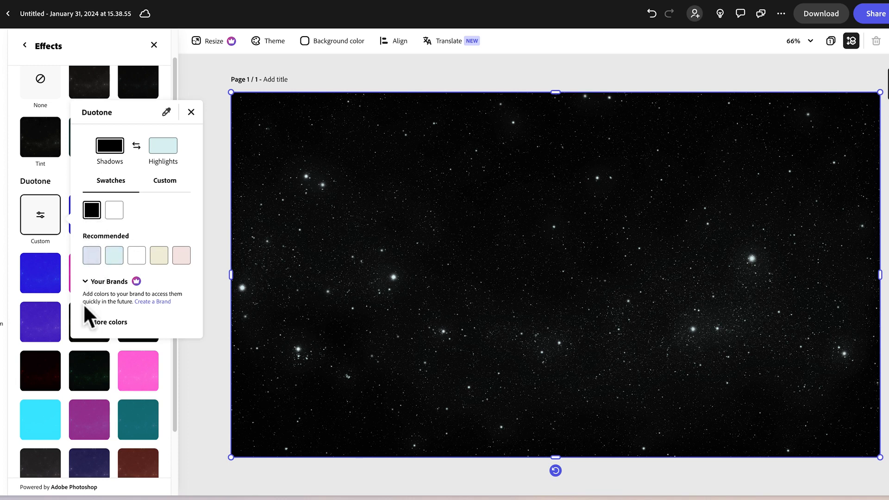
Step: Set the duotone's shadows to a custom dark navy blue, hex #060C2E, and close the duotone colour settings
click(86, 321)
scroll(139, 313, down, 5)
click(181, 148)
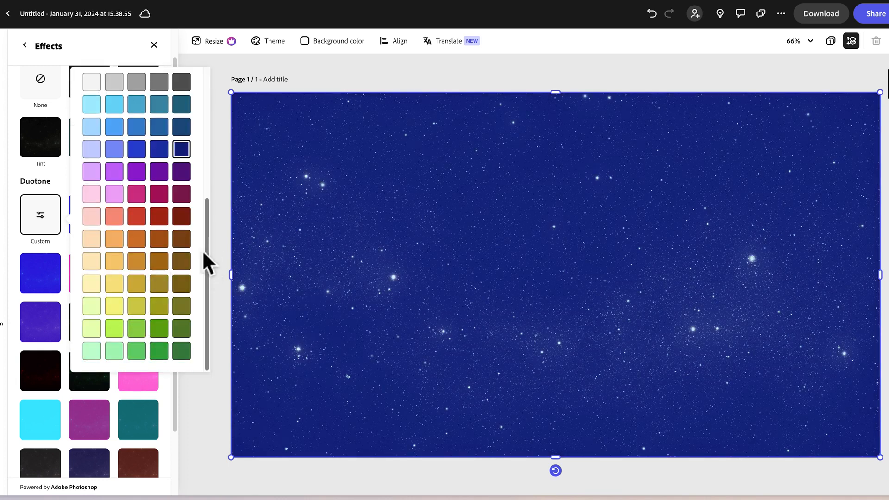
drag(208, 239, 218, 129)
click(161, 117)
drag(176, 228, 178, 253)
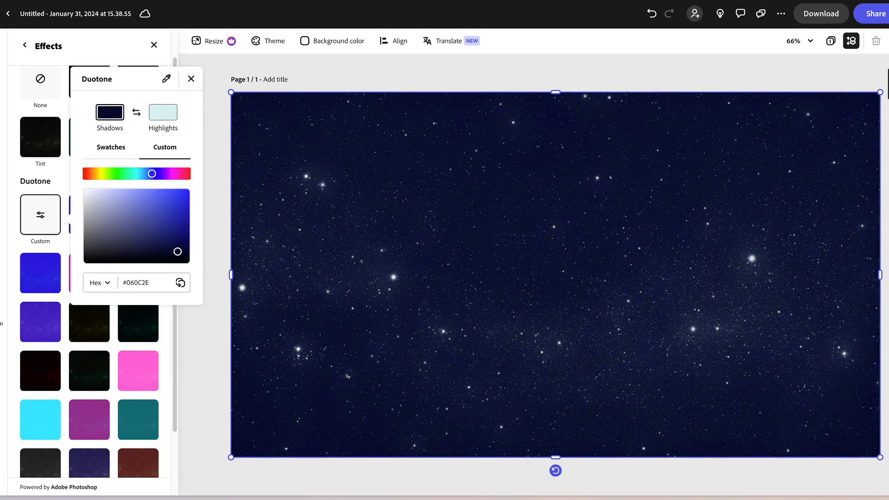
click(191, 78)
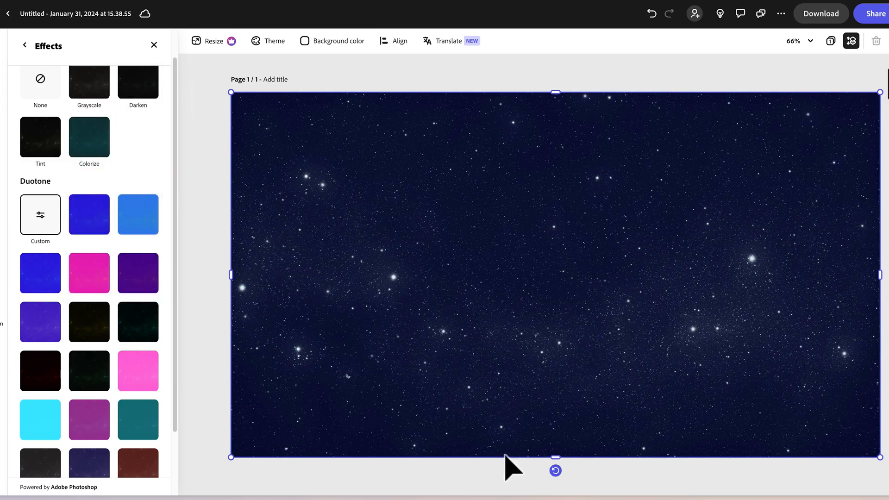
scroll(18, 153, up, 1)
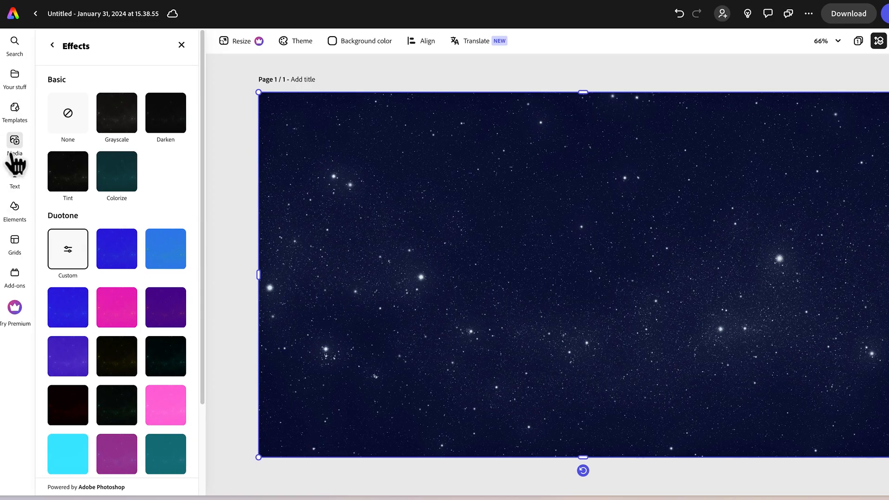
Step: Generate a square (1:1) text-to-image picture from the prompt "shooting star" with the Art content type
click(26, 147)
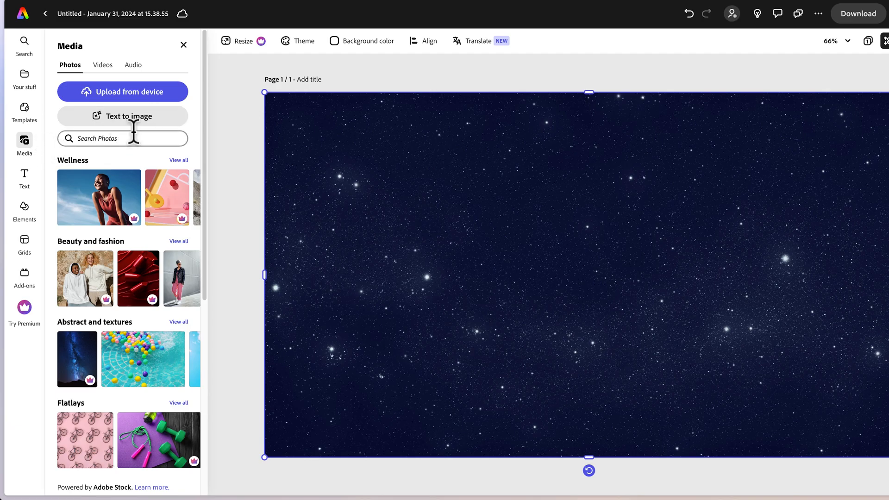
click(120, 125)
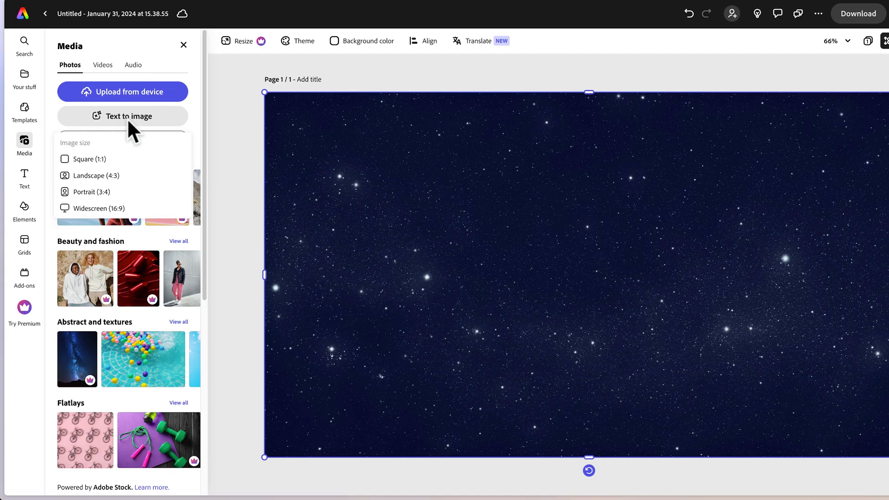
click(98, 159)
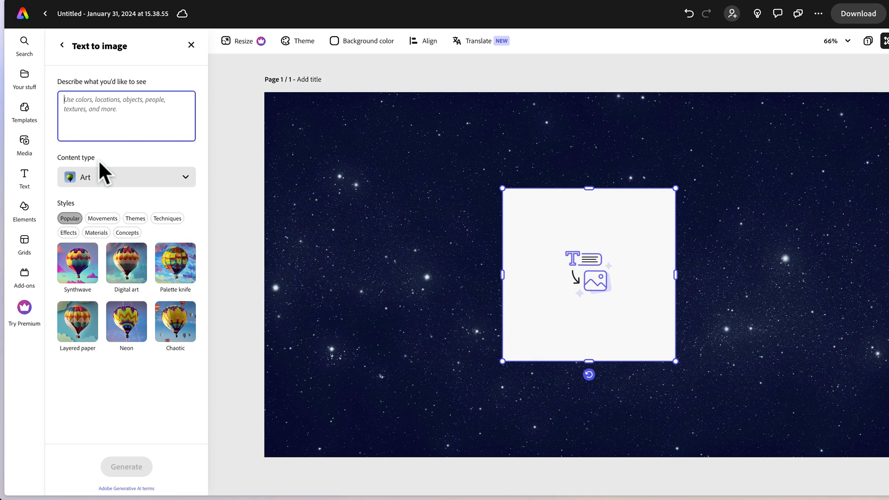
text(shooting star)
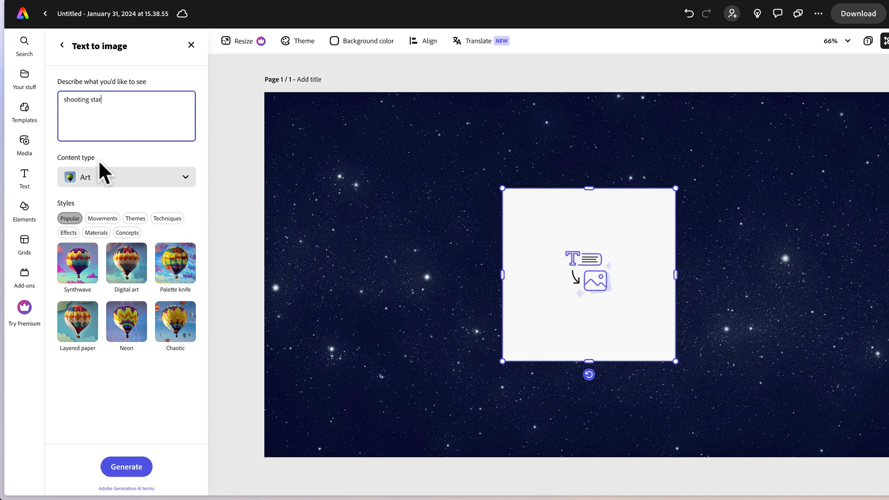
click(137, 468)
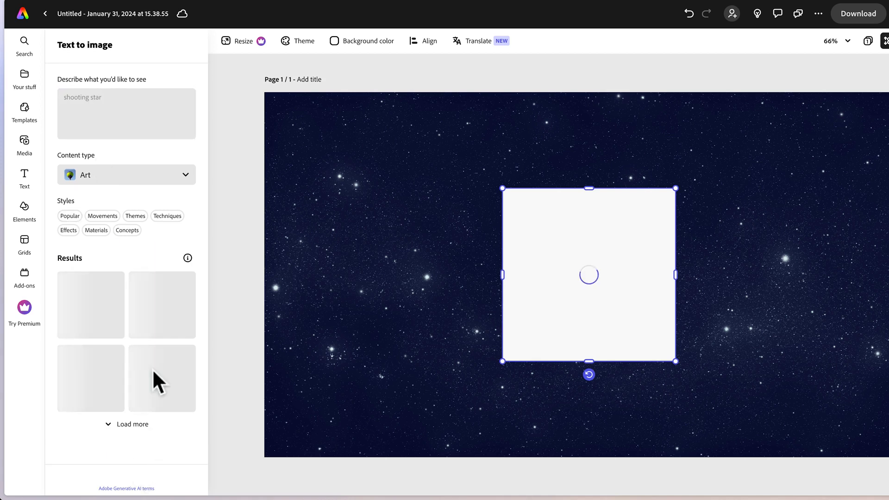
Step: Try several of the generated shooting star results on the page, and delete the generated image
click(159, 312)
click(154, 402)
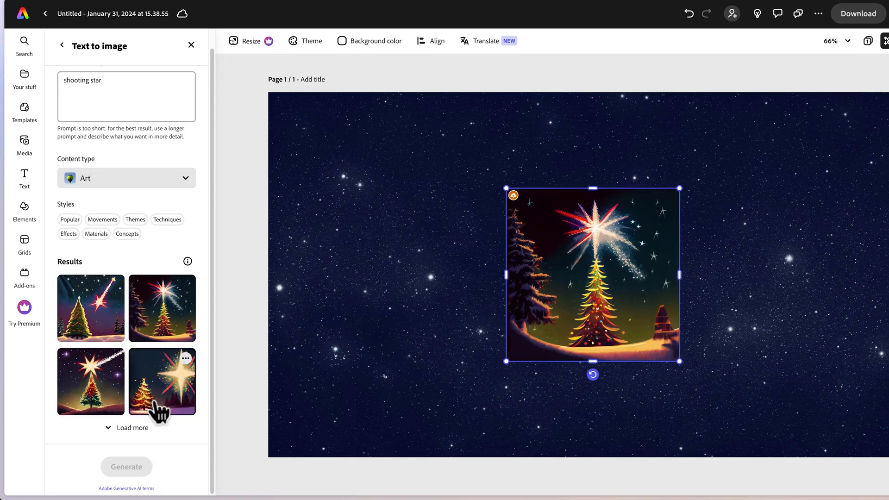
click(82, 397)
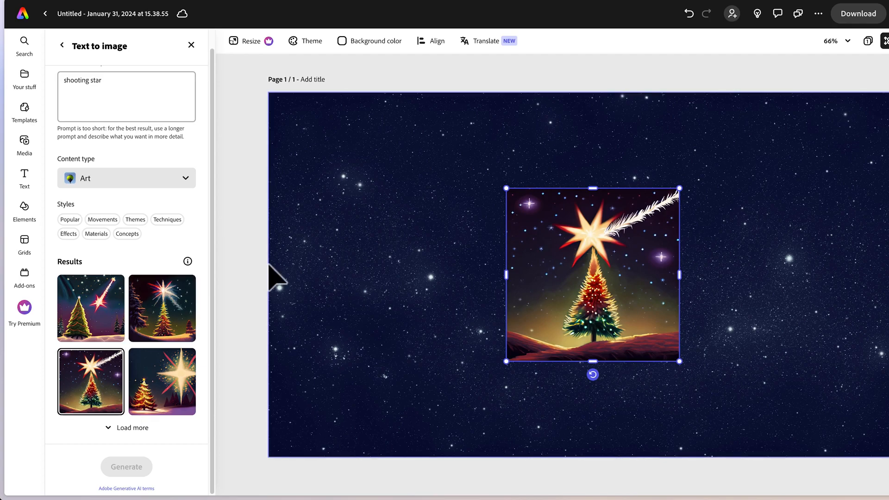
key(Delete)
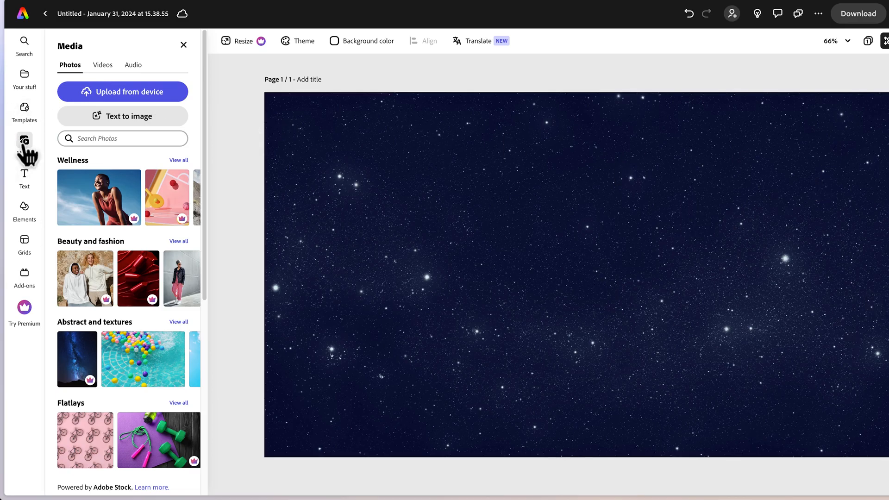
Step: Upload the PNG portrait from the Thumbnail folder and enlarge it to fill the right part of the page
click(152, 93)
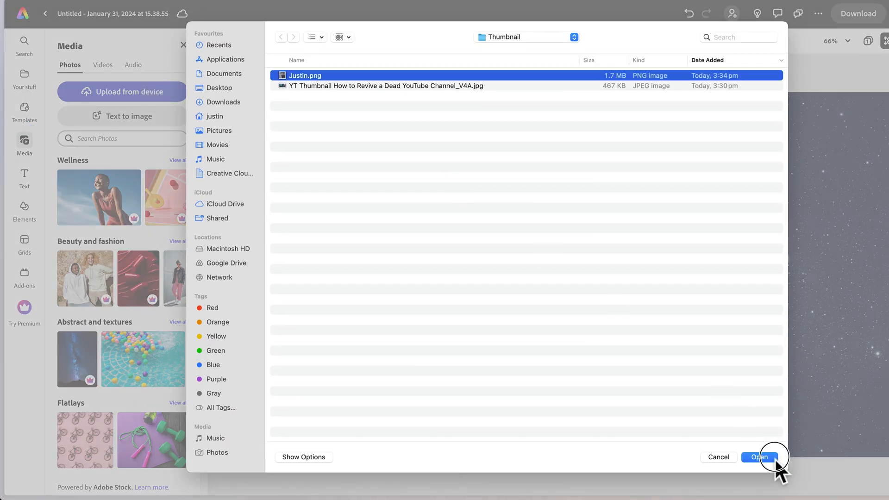
click(775, 459)
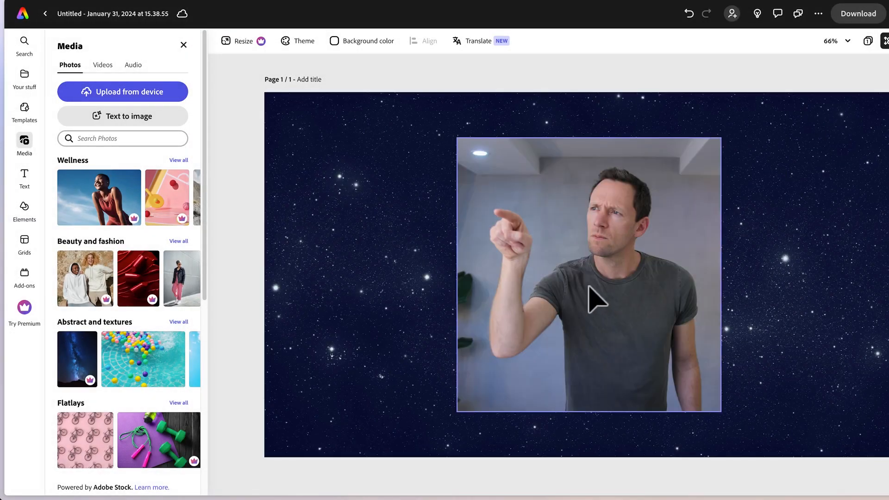
drag(615, 313, 698, 287)
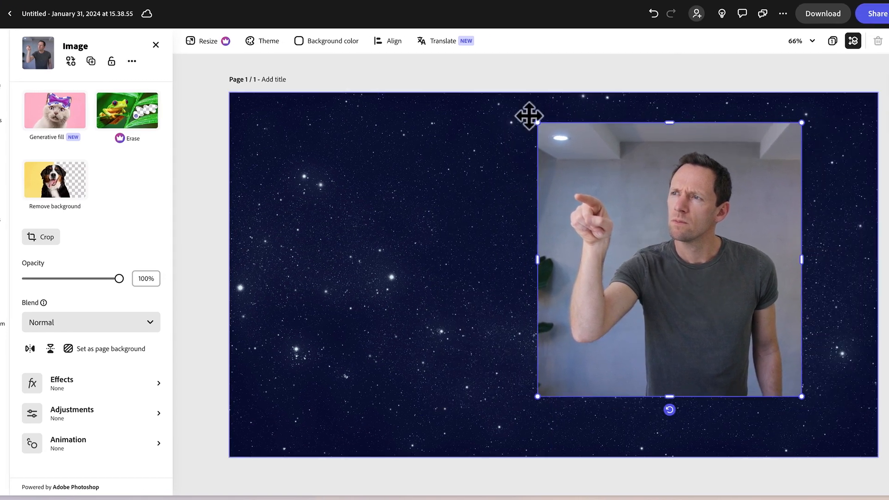
drag(536, 122, 437, 84)
drag(627, 189, 710, 274)
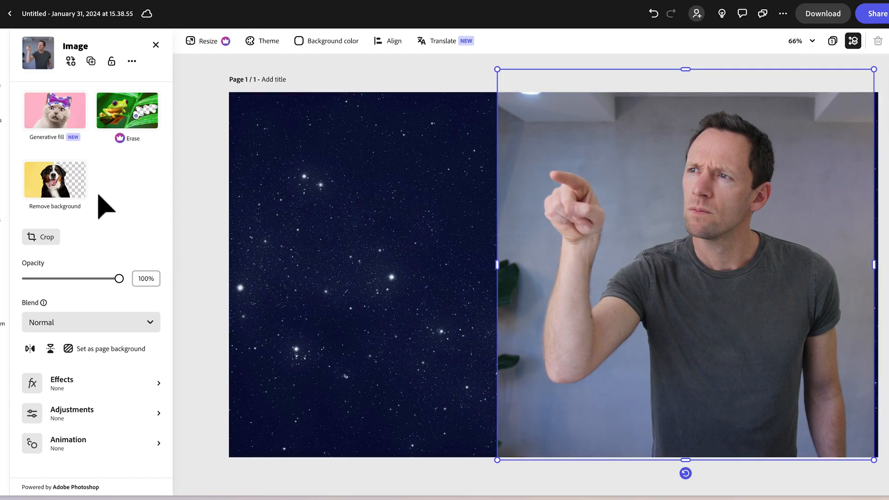
Step: Remove the portrait's background, and shift the cutout man towards the page's right edge and enlarge him
click(65, 189)
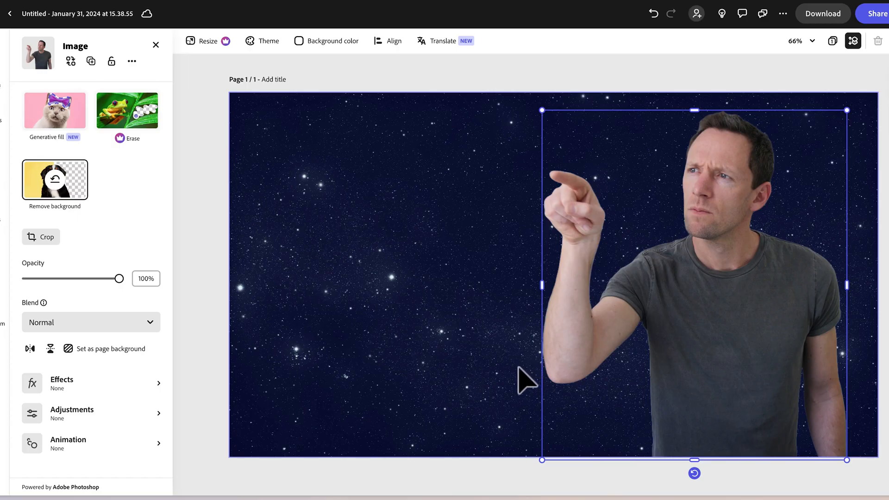
click(606, 77)
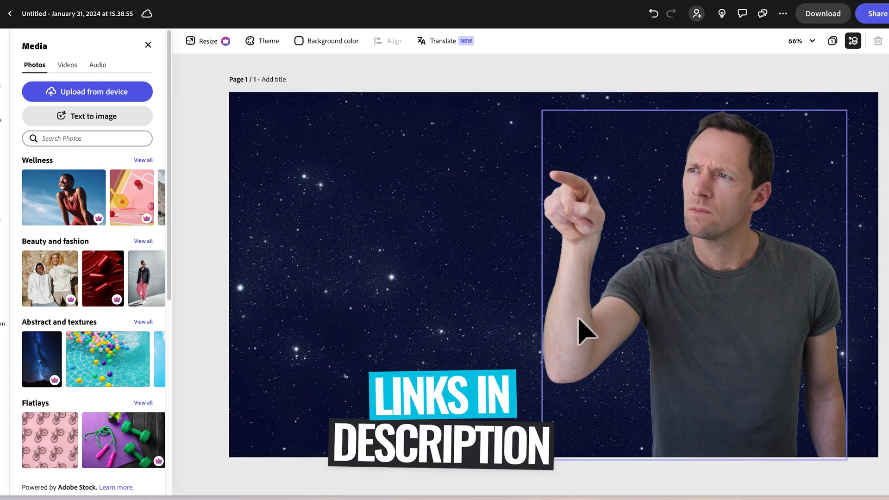
click(662, 338)
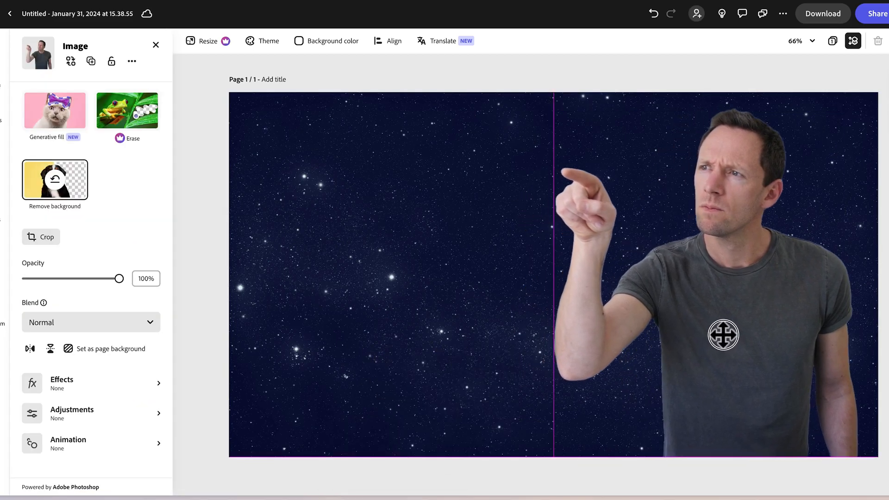
drag(733, 339, 779, 333)
drag(614, 107, 557, 97)
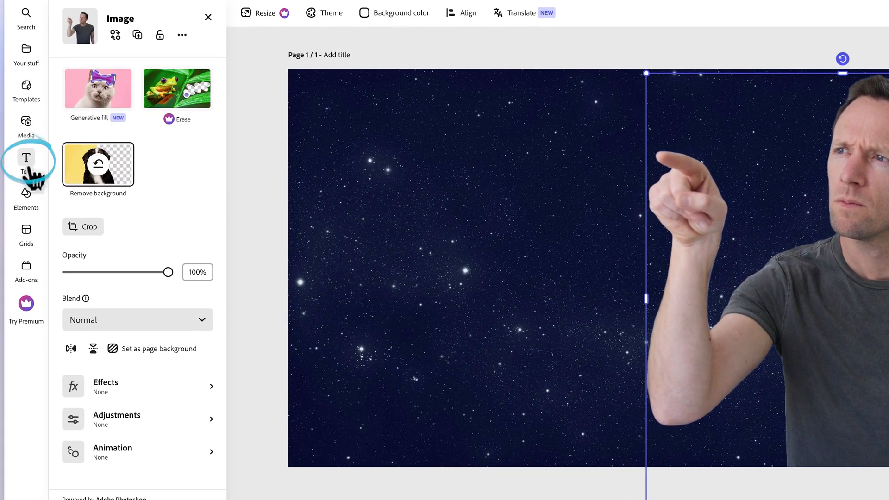
Step: Look through the ready-made text designs and add a plain text box reading "REVIVE"
click(26, 159)
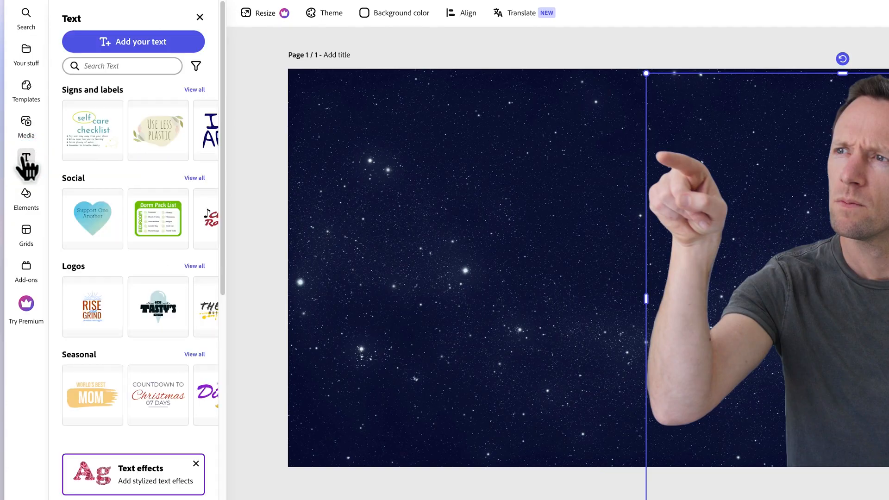
click(198, 130)
click(198, 131)
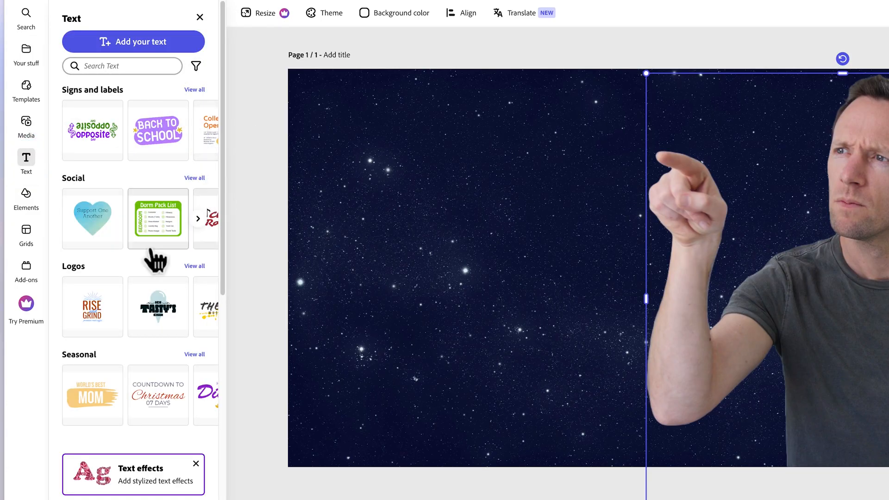
scroll(199, 315, down, 3)
scroll(187, 308, down, 5)
scroll(188, 308, up, 8)
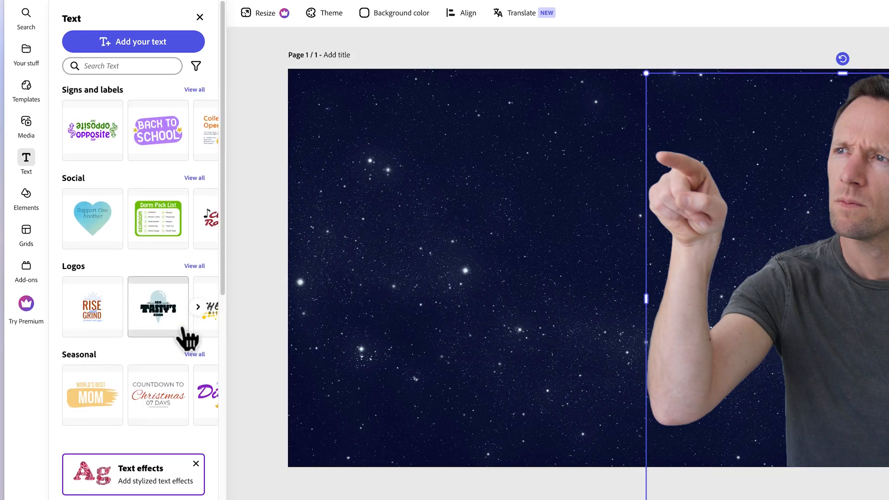
click(123, 49)
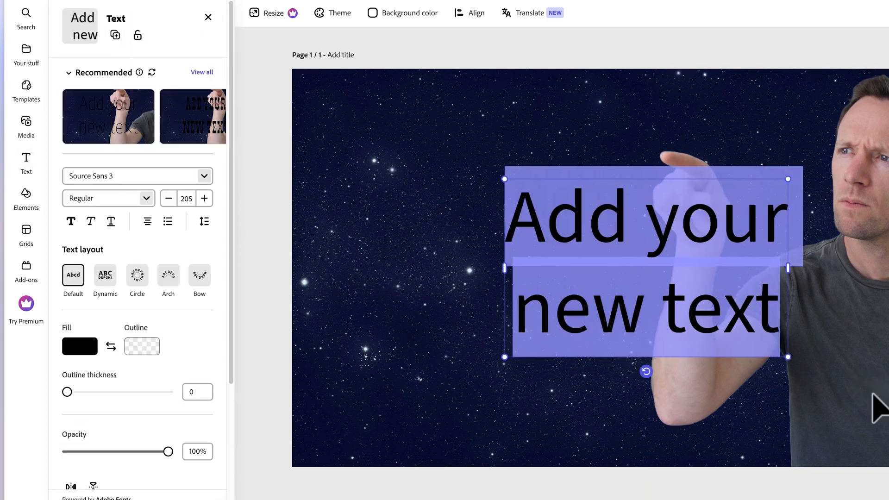
text(REVIVE)
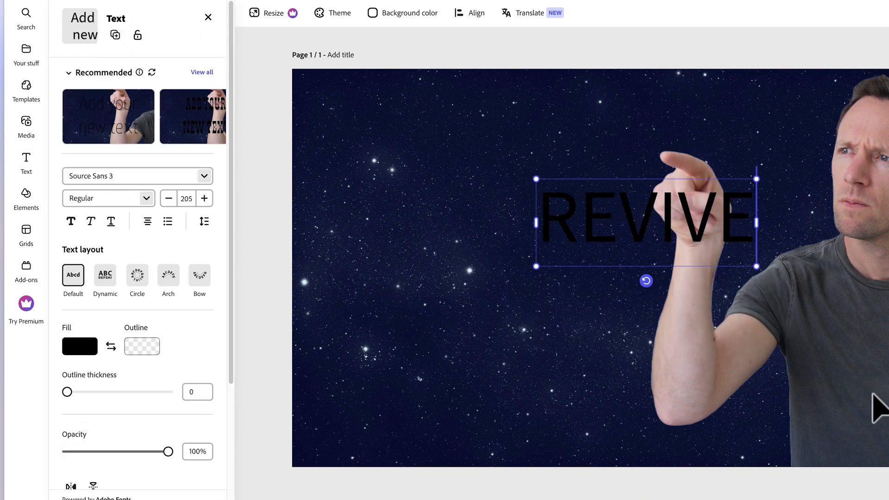
Step: Change the font of the REVIVE text to Oswald Bold
drag(734, 214, 532, 230)
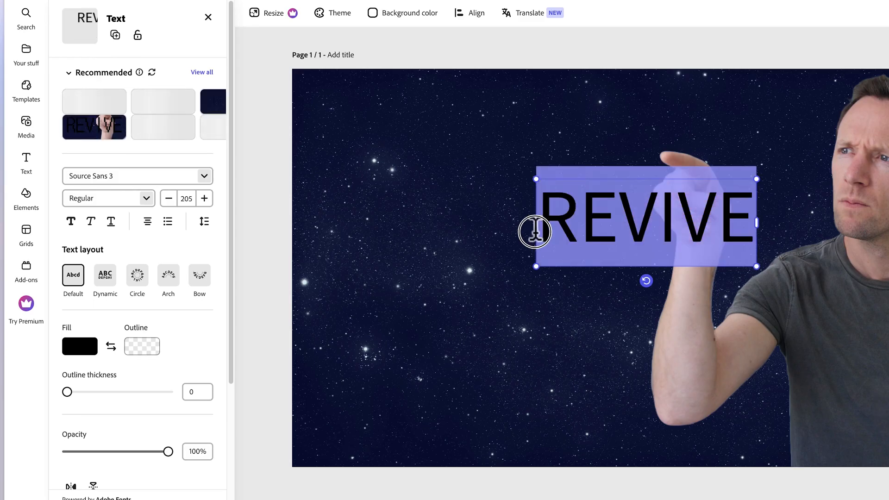
click(207, 177)
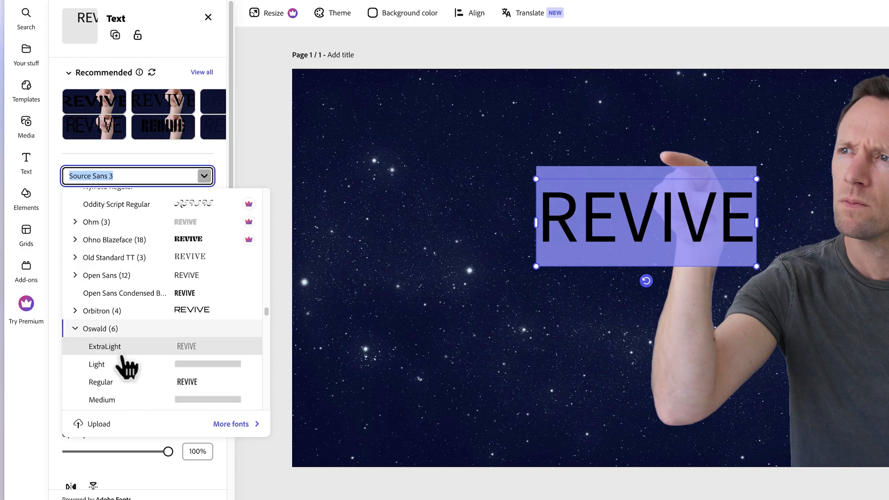
scroll(122, 357, down, 2)
scroll(126, 364, down, 1)
click(132, 375)
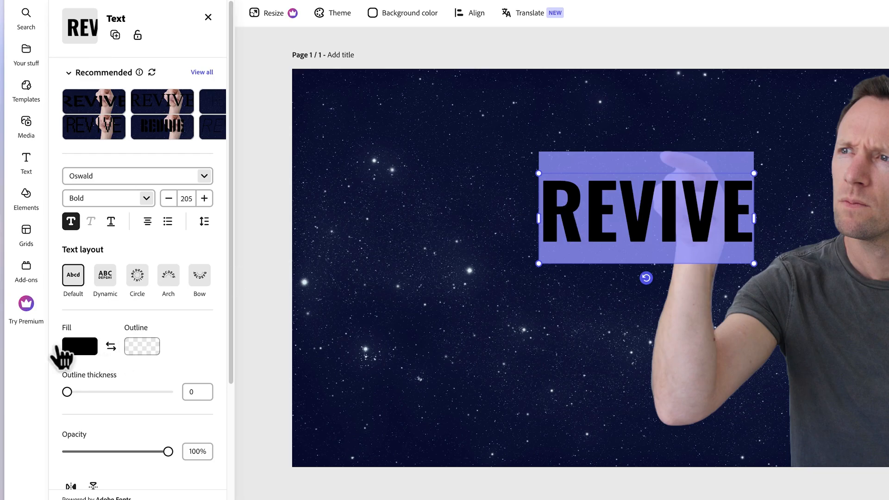
Step: Set the REVIVE text's fill to white and slightly tighten its letter spacing
click(74, 351)
drag(141, 331, 83, 276)
click(83, 275)
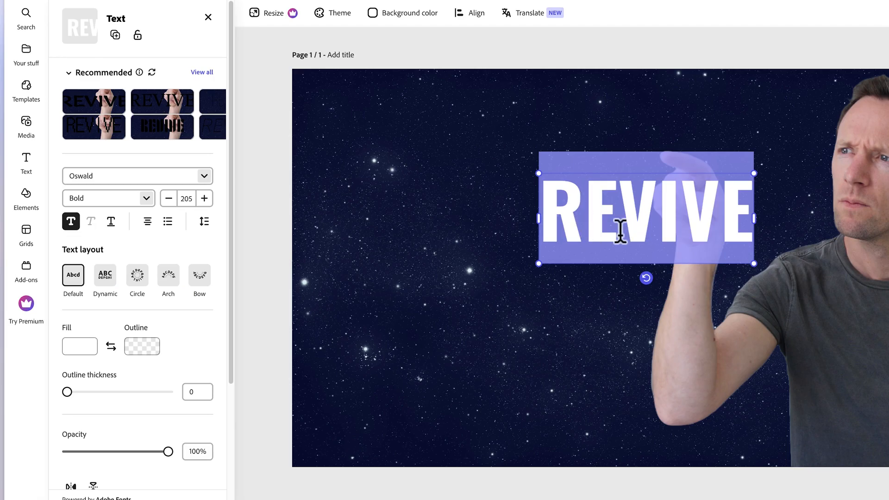
click(204, 224)
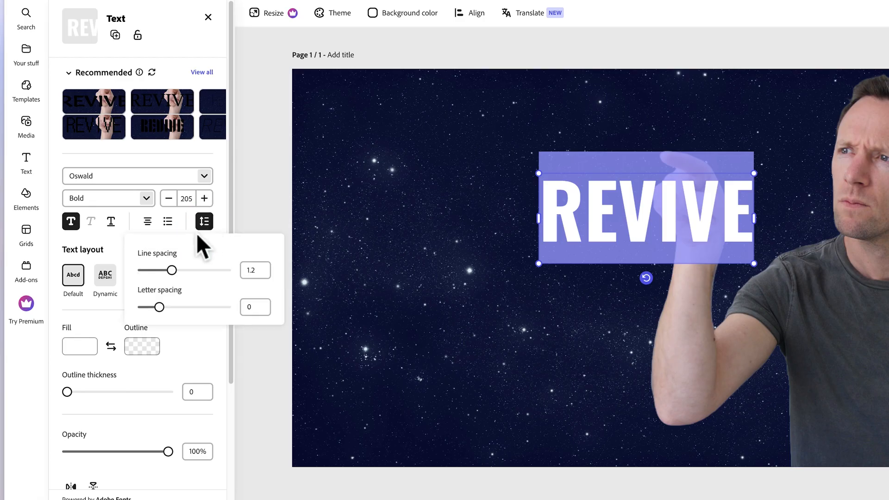
drag(159, 306, 156, 307)
click(622, 287)
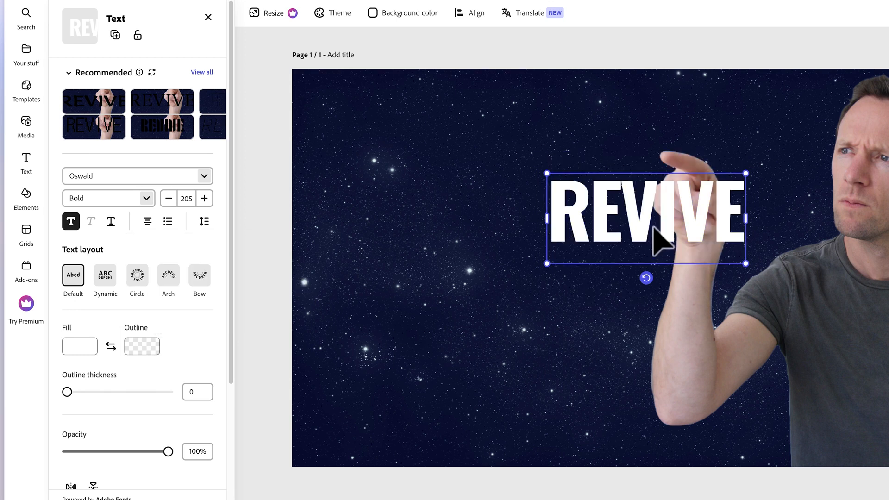
Step: Move the REVIVE text to the page's upper-left area and place a duplicate aligned directly below it
drag(639, 238, 440, 149)
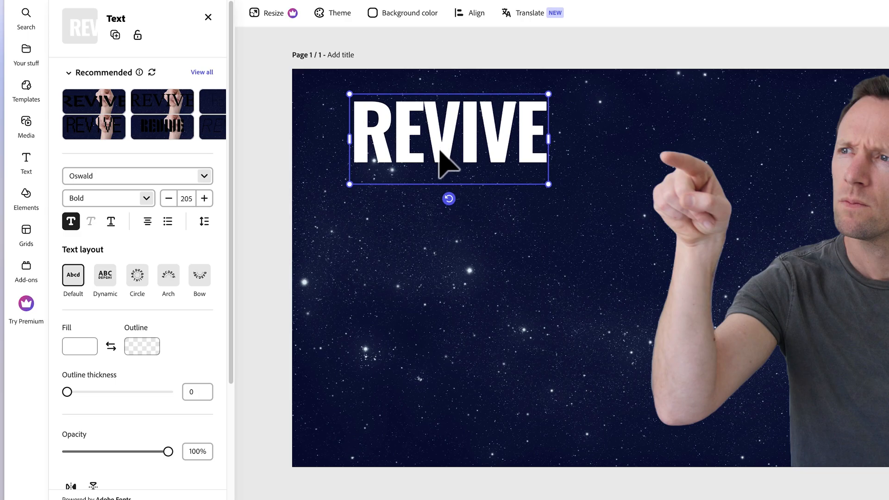
right_click(438, 159)
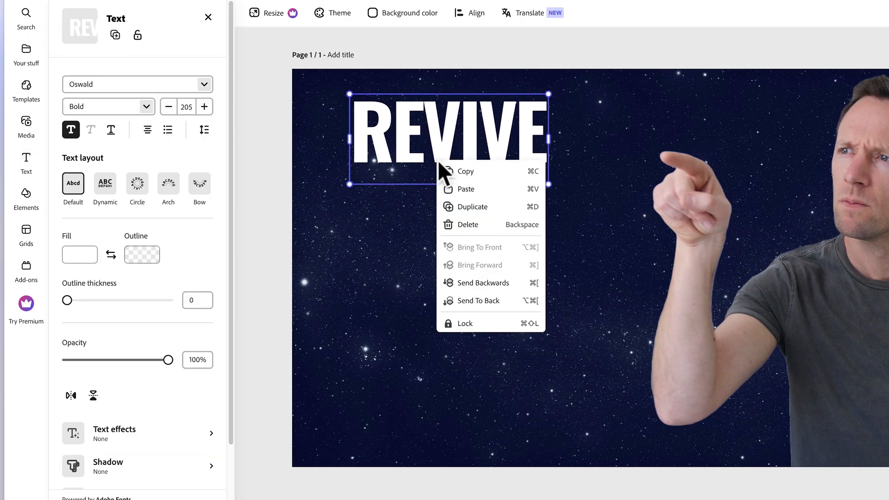
click(479, 213)
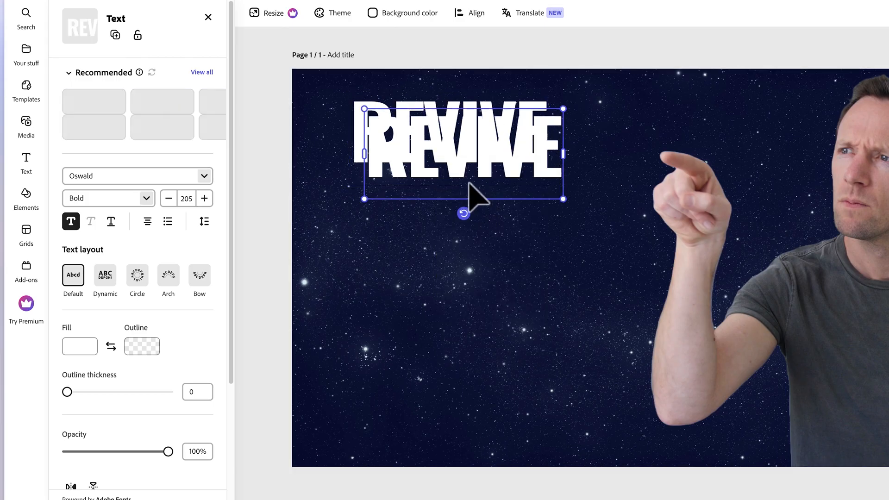
drag(462, 188, 447, 242)
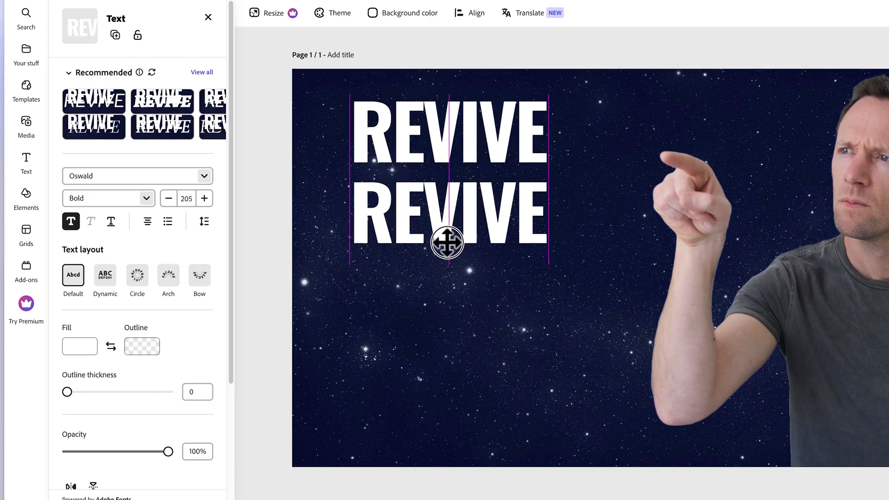
Step: Change the second text line to DEAD and place a duplicate of it below, reading CHANNEL
double_click(446, 238)
text(DEAD)
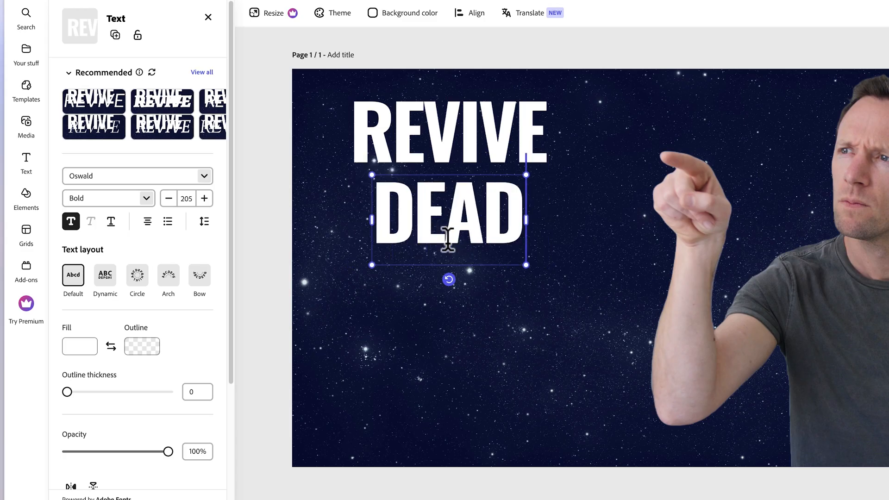
right_click(451, 239)
click(487, 286)
drag(510, 297, 463, 313)
double_click(462, 308)
text(CHANNEL)
click(464, 232)
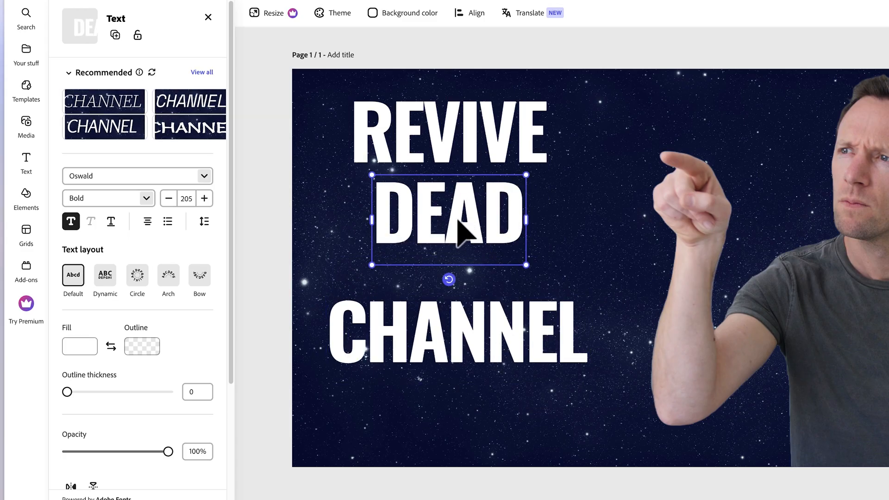
Step: Move the DEAD text down, set its font size to 311 and scale it up further to about 392
drag(465, 202, 468, 220)
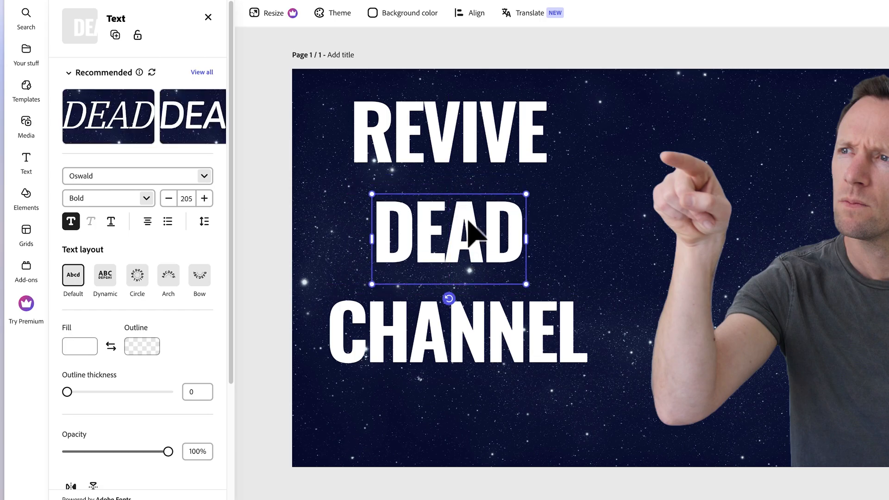
double_click(468, 220)
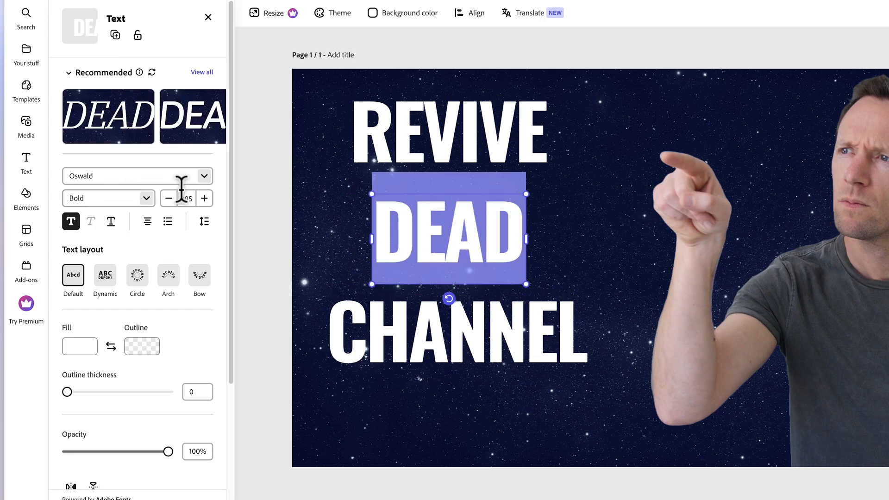
click(205, 199)
click(204, 199)
click(205, 199)
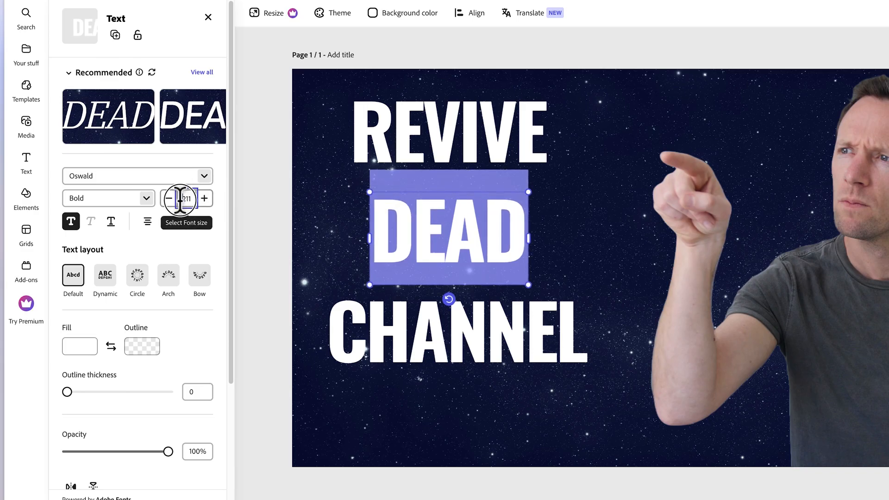
drag(180, 199, 188, 200)
text(3)
key(Return)
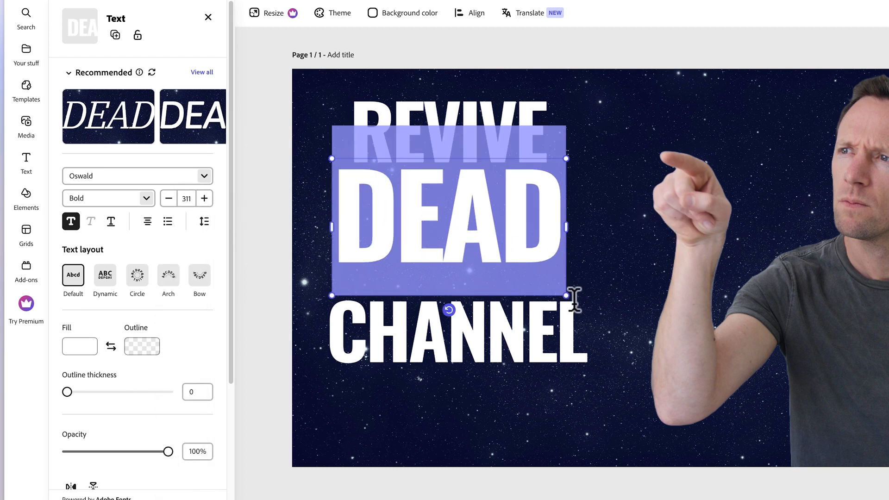
drag(567, 297, 624, 338)
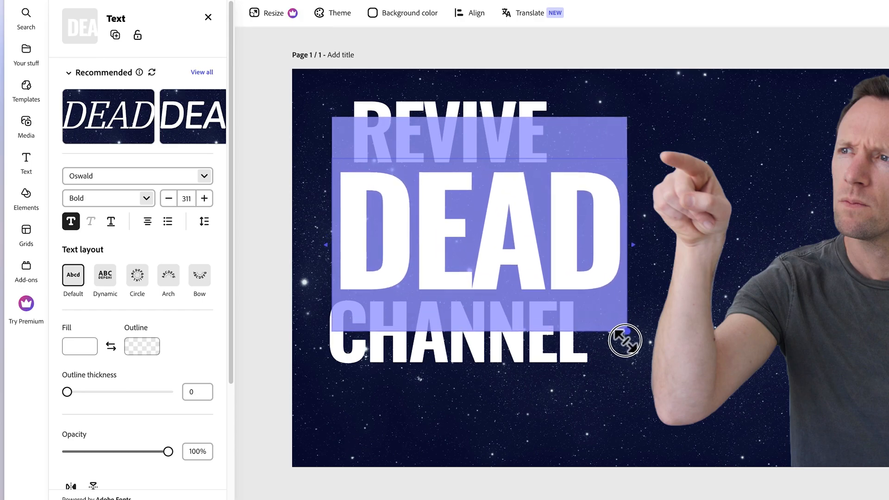
Step: Change the DEAD text's fill to a medium blue and arrange the three words as a tight centered stack
click(90, 348)
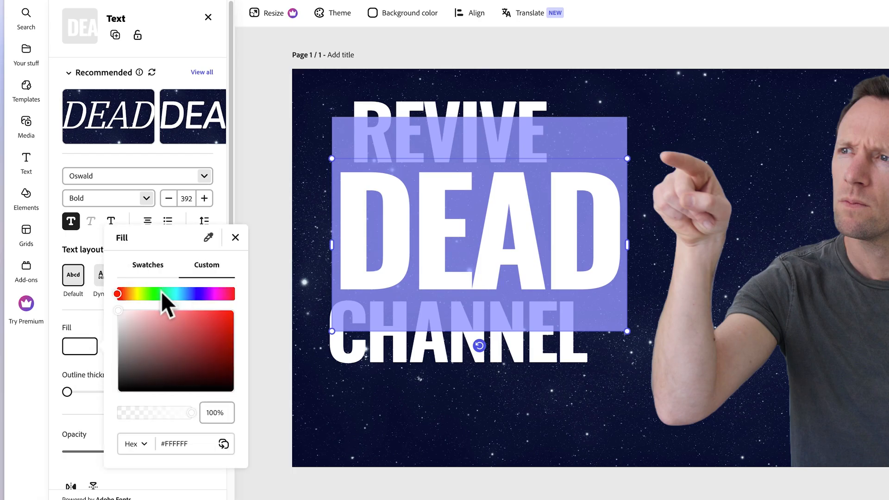
drag(208, 294, 184, 295)
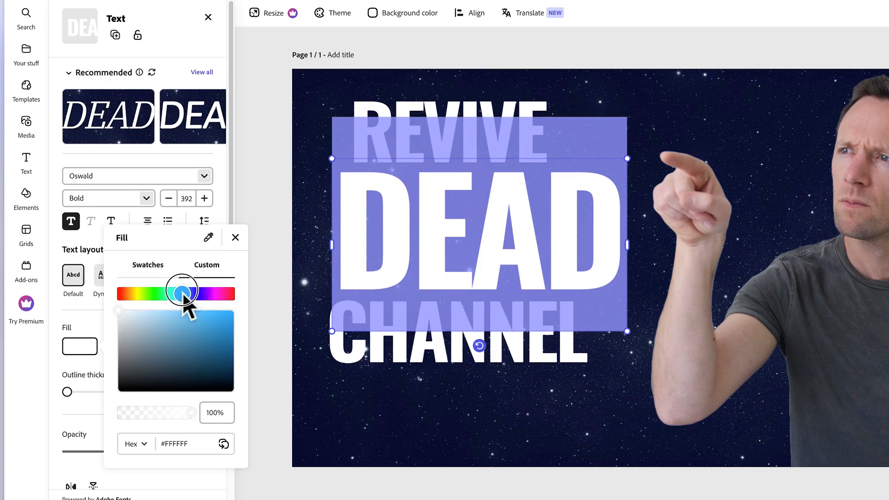
click(522, 244)
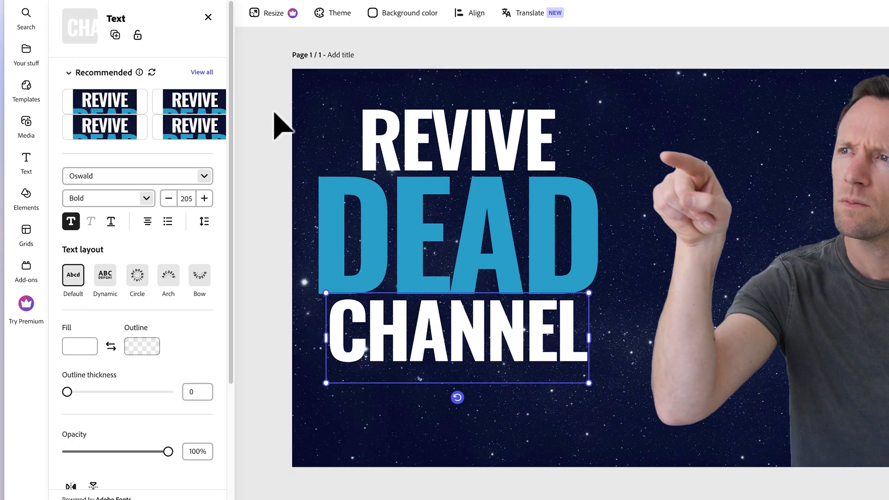
click(274, 125)
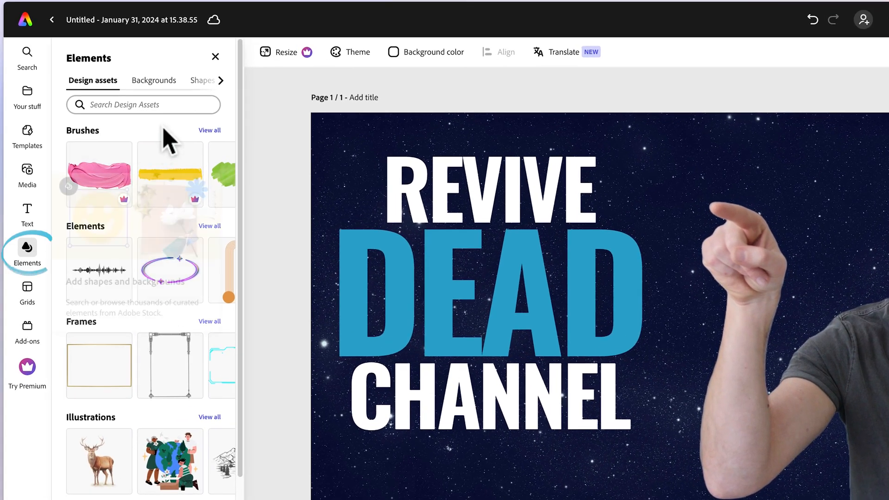
Step: Search the shapes for "line" and place a plain straight line below the CHANNEL text
click(202, 82)
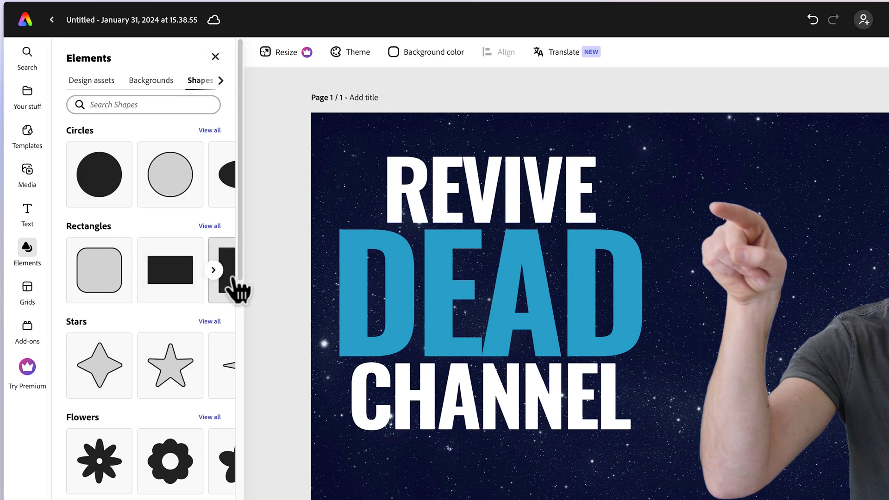
click(176, 105)
text(line)
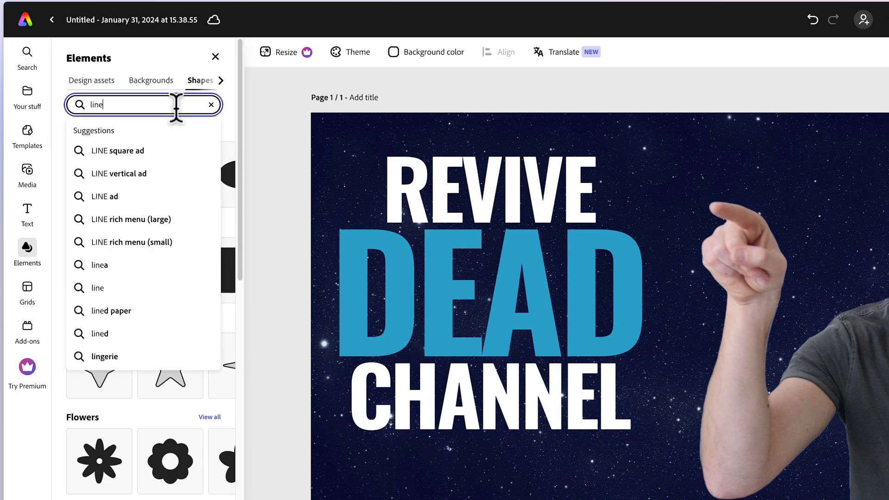
key(Return)
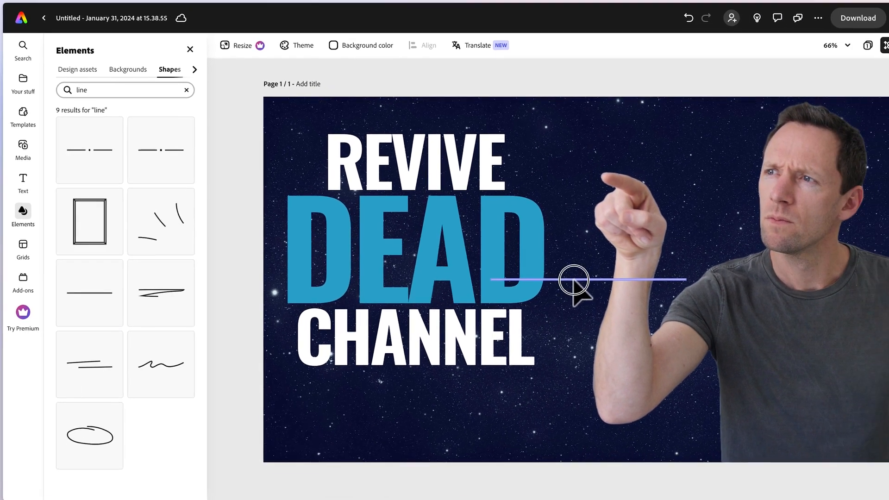
drag(648, 320, 421, 453)
drag(370, 402, 371, 402)
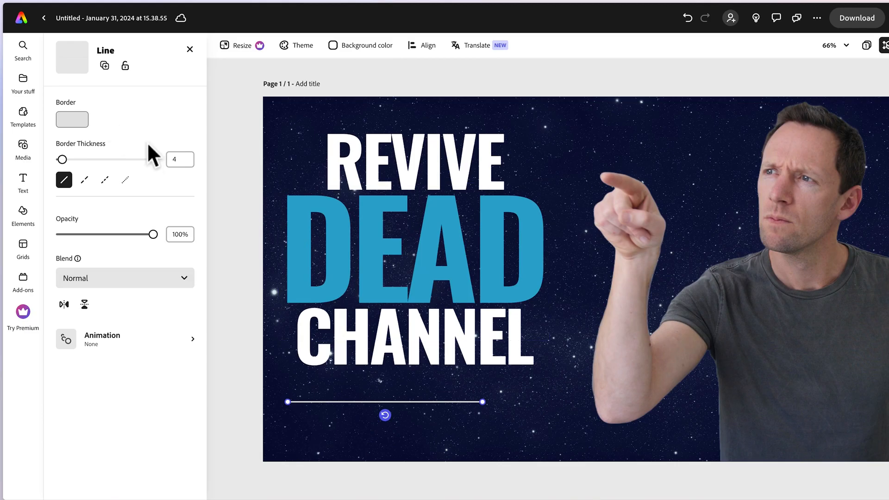
Step: Make the line yellow with a border thickness of 14, then shorten and tilt it upward from the page's left edge
click(75, 121)
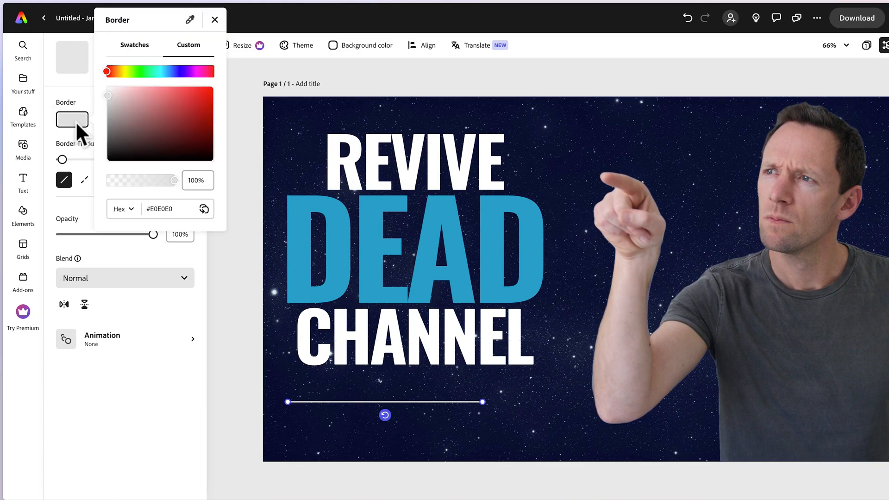
drag(109, 74, 127, 77)
click(214, 21)
drag(64, 160, 68, 160)
drag(483, 404, 342, 396)
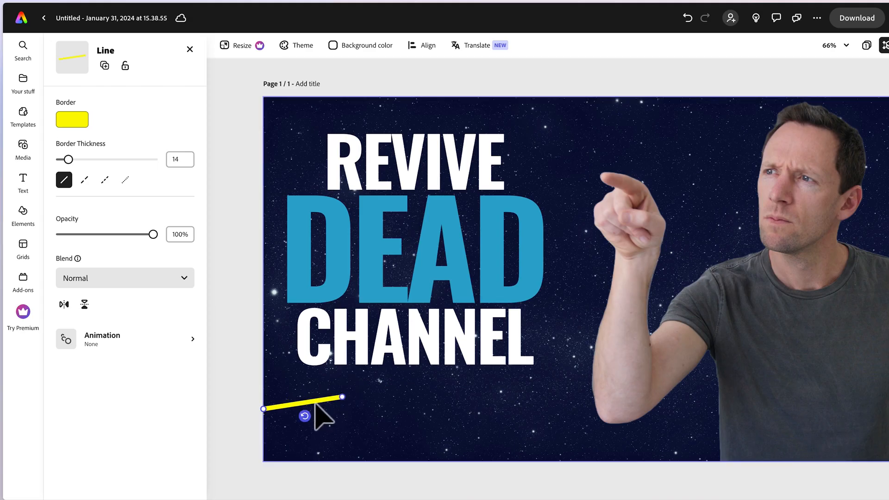
Step: Duplicate the yellow line and join the copies end to end into a graph that dips and rises past the CHANNEL text
right_click(317, 401)
click(368, 286)
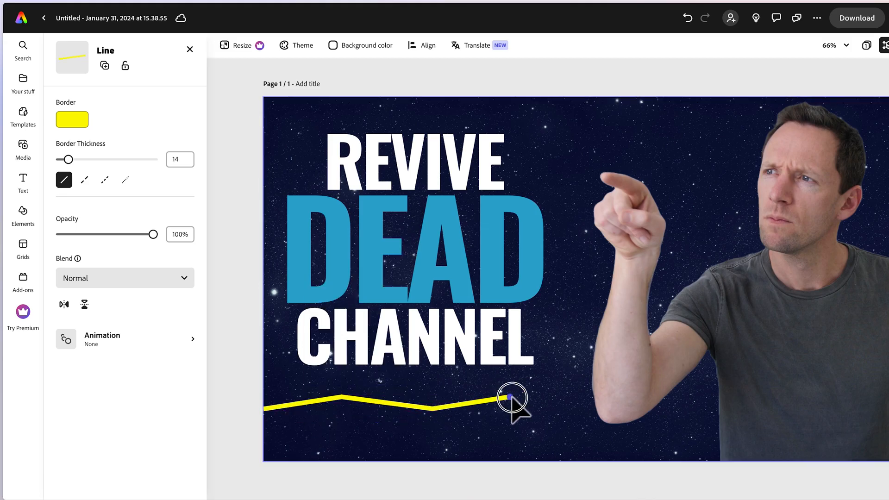
drag(511, 406, 579, 342)
key(super+d)
key(super+d)
drag(576, 361, 588, 338)
Step: Extend the yellow graph with duplicated segments that climb steeply, dip briefly and end at the man's pointing fingertip
drag(603, 332, 587, 249)
key(super+d)
drag(595, 310, 592, 208)
drag(598, 161, 597, 279)
click(582, 296)
key(super+d)
drag(596, 309, 602, 233)
drag(607, 187, 604, 176)
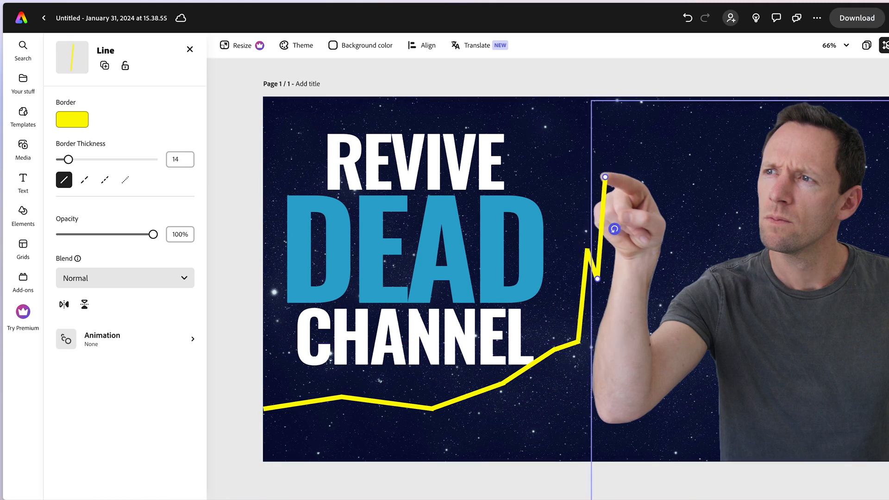
click(501, 79)
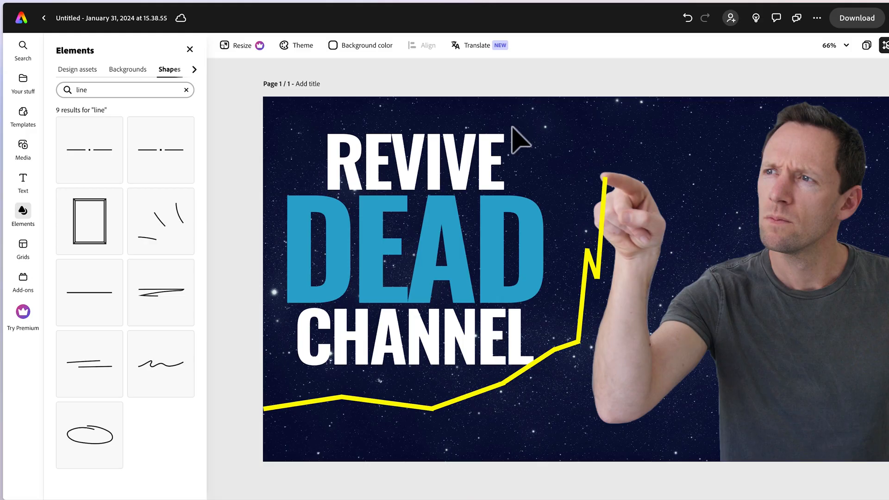
Step: Add a solid circle shape filled white and shrink it to a small dot on the yellow graph's first peak
click(334, 393)
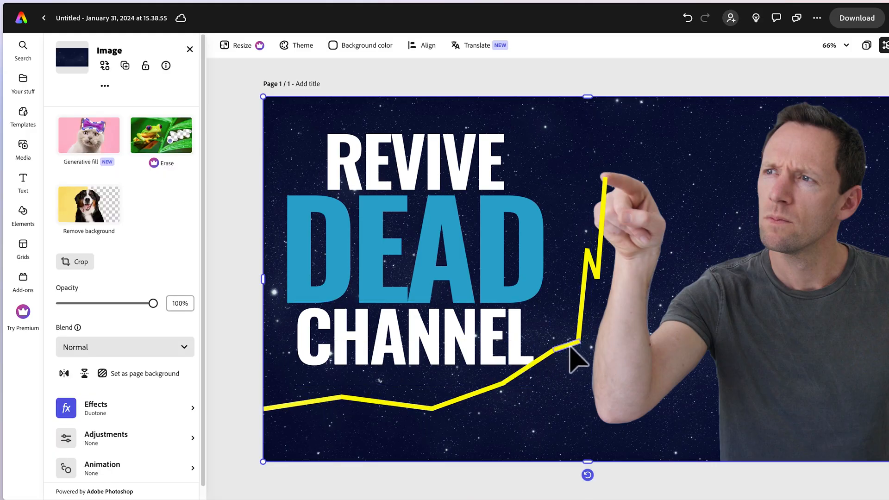
click(30, 213)
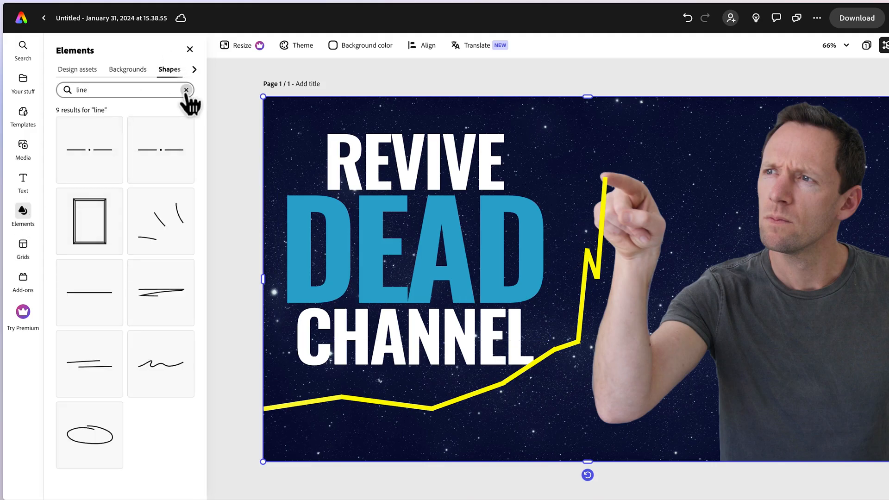
click(186, 90)
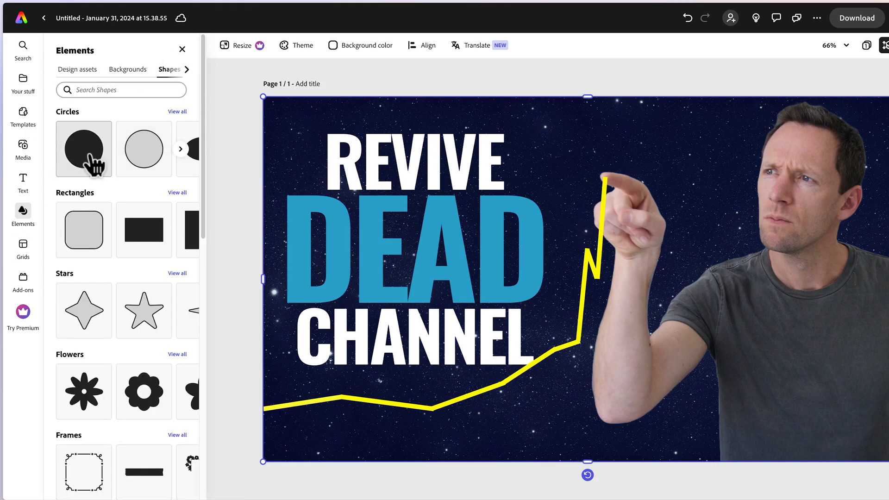
click(86, 152)
drag(581, 324, 311, 361)
click(72, 120)
click(376, 276)
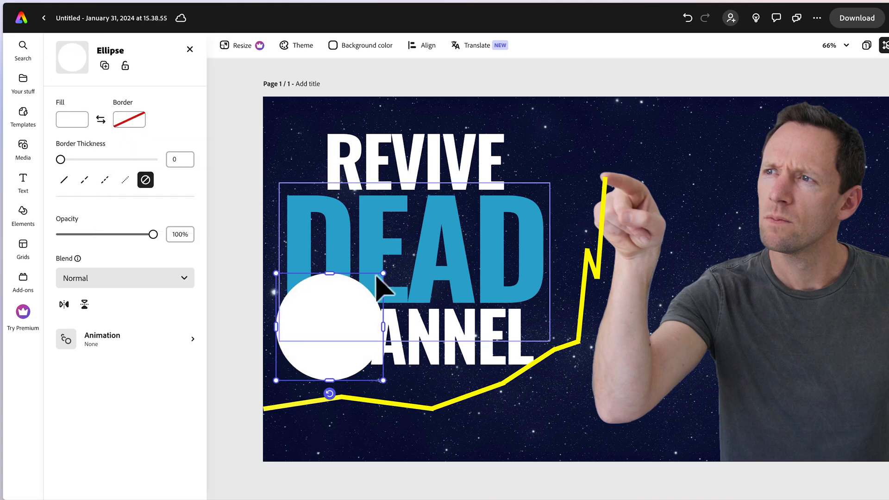
drag(383, 275, 341, 404)
Step: Duplicate the white dot and place a copy on each remaining bend of the yellow graph and on its fingertip end
key(super+d)
key(super+d)
drag(443, 422, 604, 178)
key(super+d)
click(555, 352)
click(556, 352)
key(Up)
key(Up)
key(Up)
key(Up)
key(super+d)
key(super+d)
key(super+d)
key(super+d)
key(Escape)
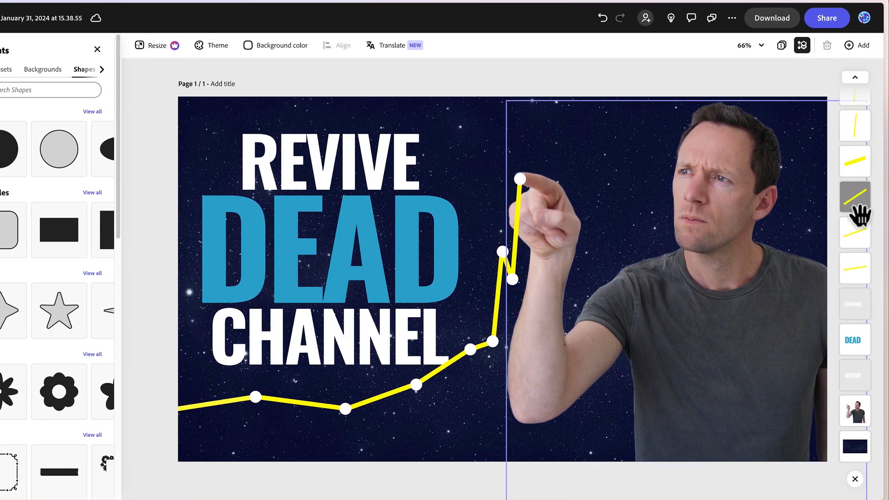
Step: Select all yellow line segments and white dots, excluding the text, portrait and background, and group them
drag(859, 214, 862, 158)
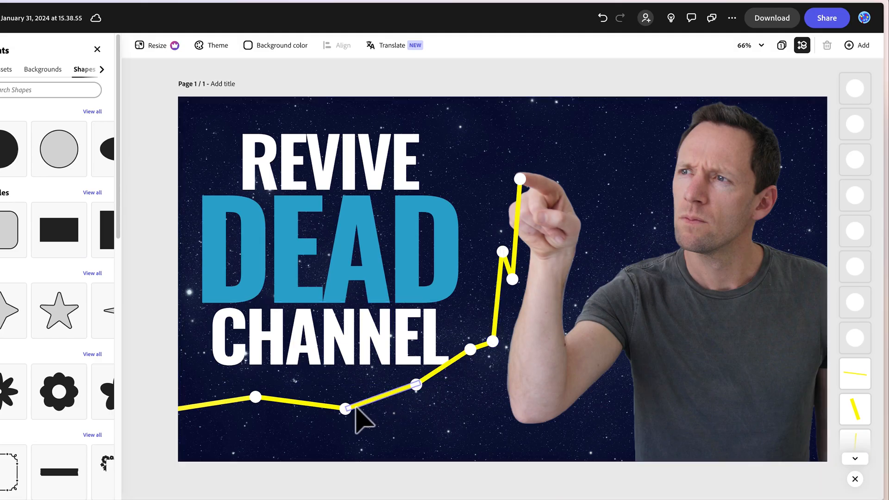
drag(154, 440, 547, 139)
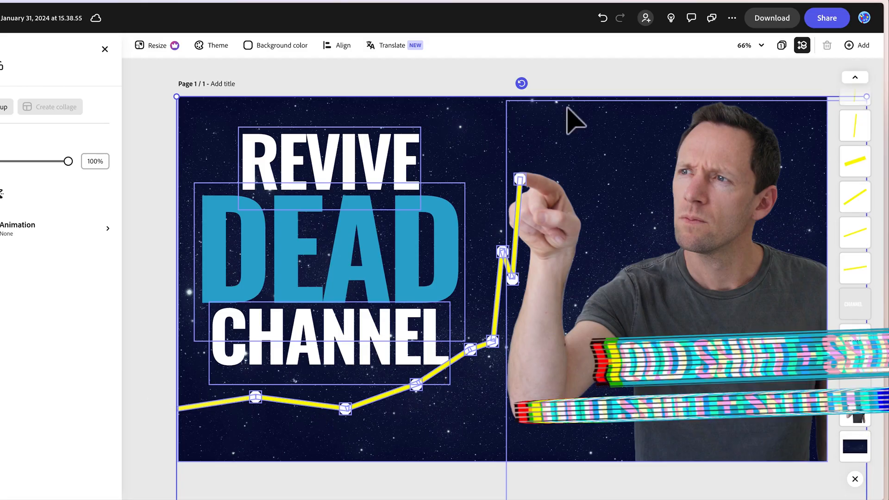
shift+click(563, 138)
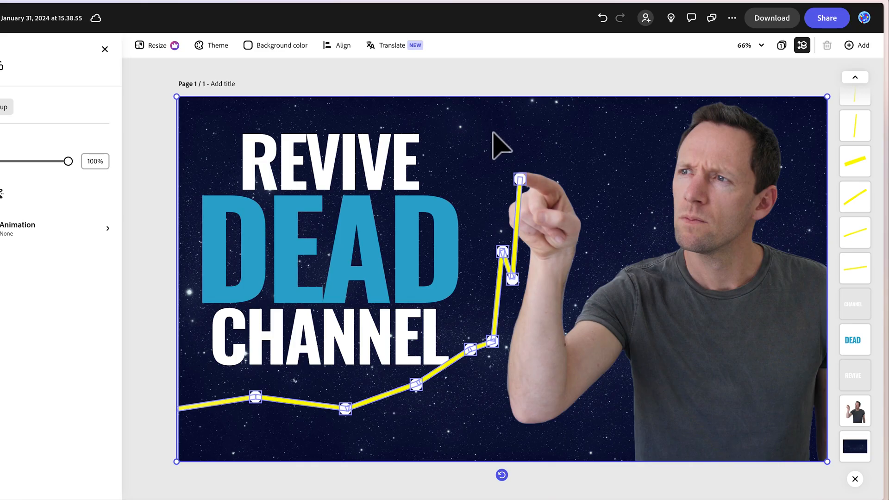
click(517, 213)
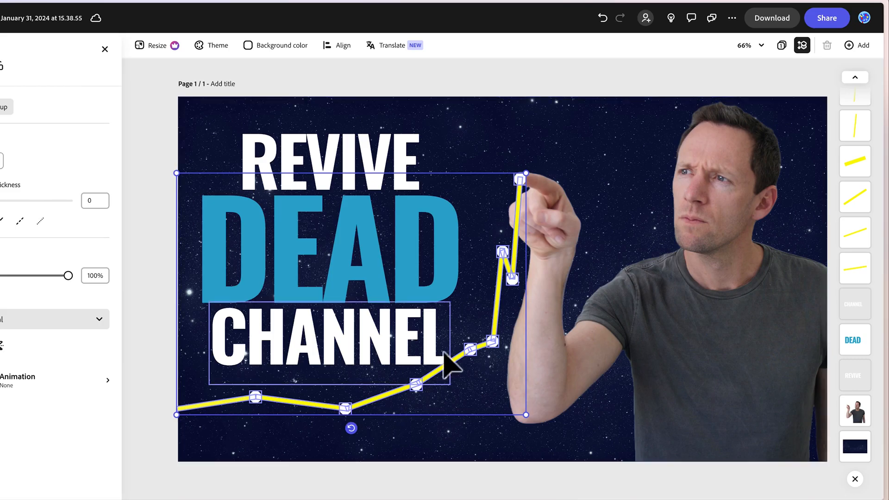
right_click(457, 356)
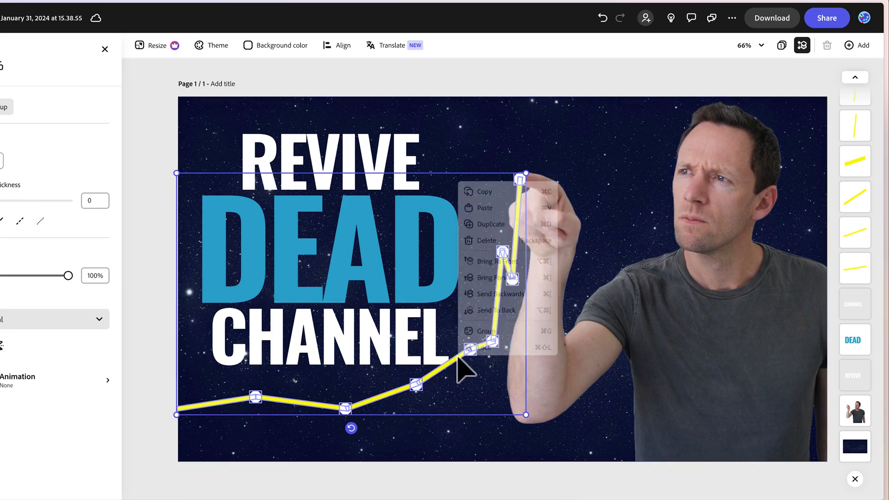
click(486, 332)
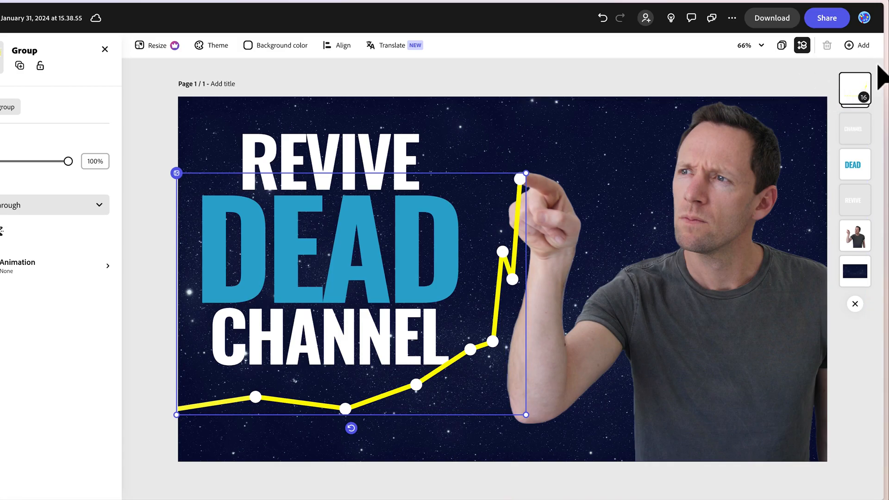
Step: Slightly enlarge and reposition the grouped graph so it starts off the page's left edge and still meets the fingertip
mouse_move(410, 383)
mouse_down()
mouse_move(401, 420)
mouse_move(397, 395)
mouse_move(407, 385)
mouse_up()
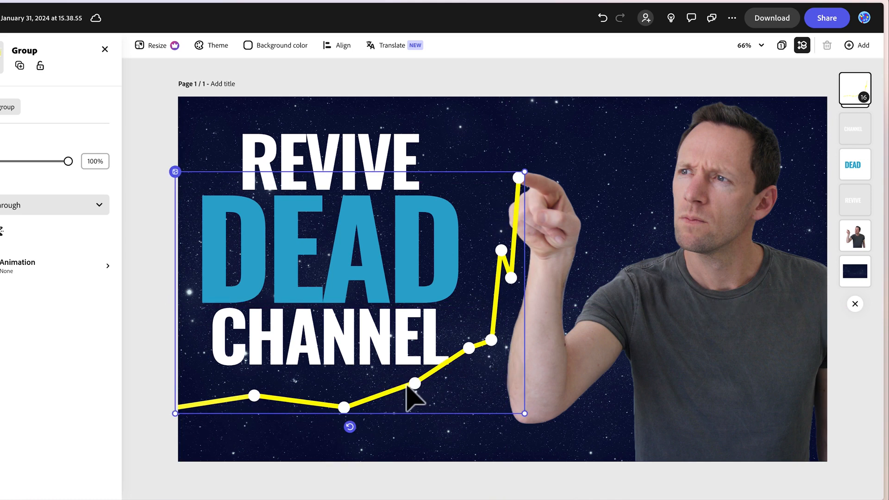
drag(524, 413, 512, 427)
drag(515, 428, 520, 432)
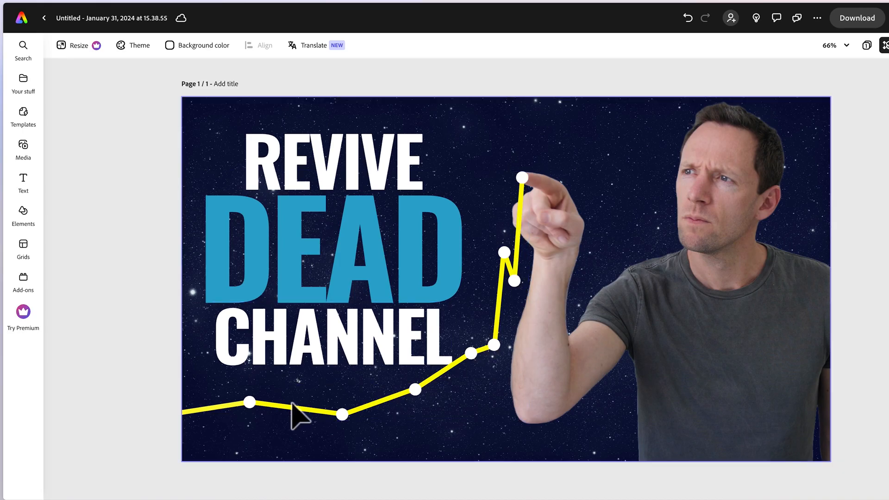
Step: Search the stock photos for "light flare" and add the free blue starburst flare on black to the page
click(24, 146)
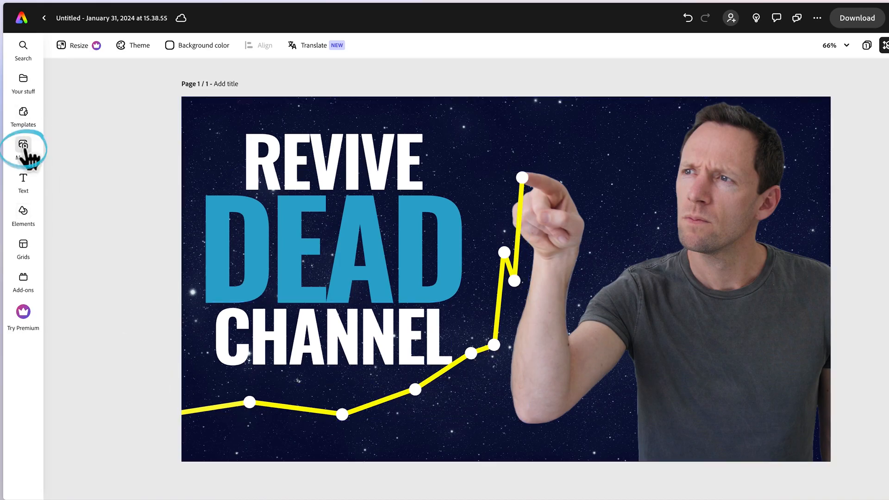
click(74, 142)
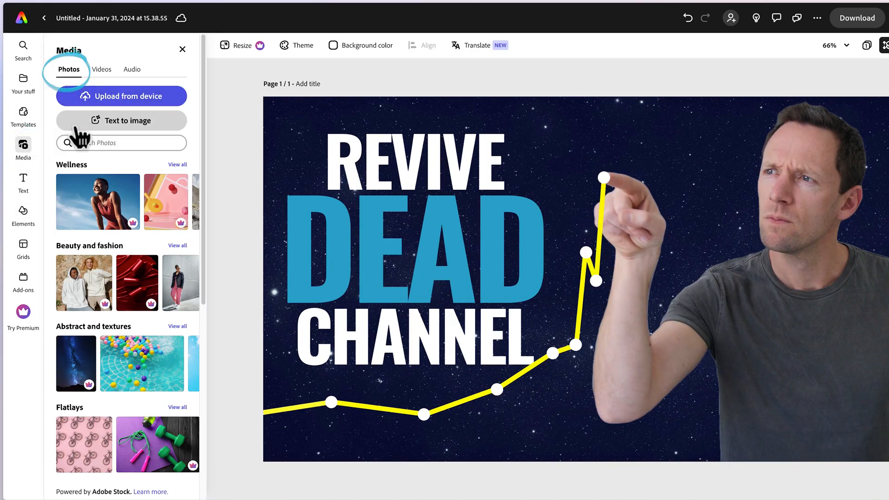
text(lifght flare)
key(Return)
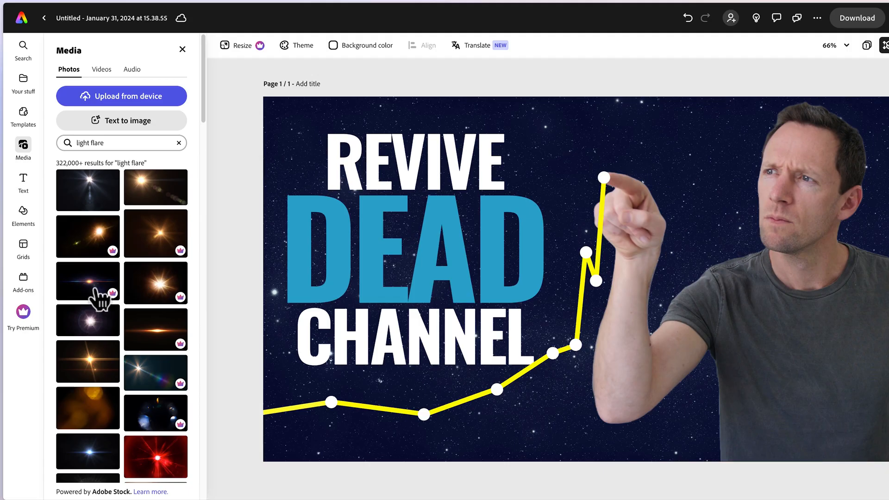
scroll(127, 407, down, 5)
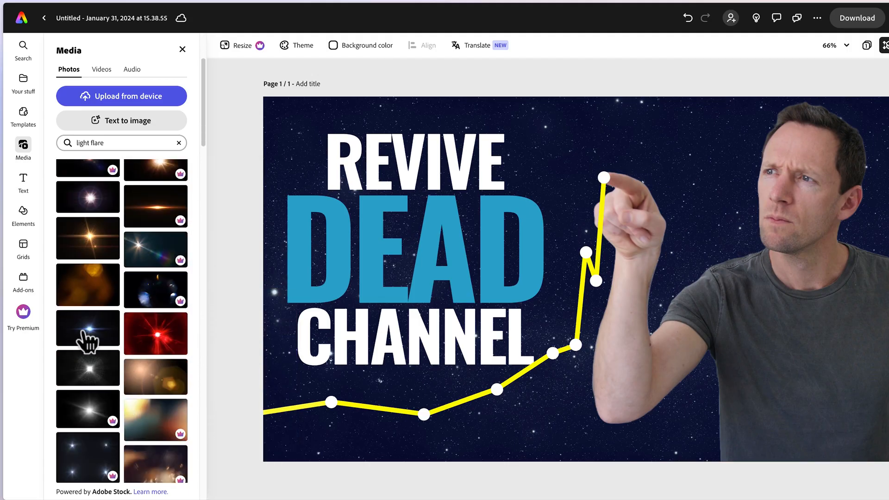
click(85, 331)
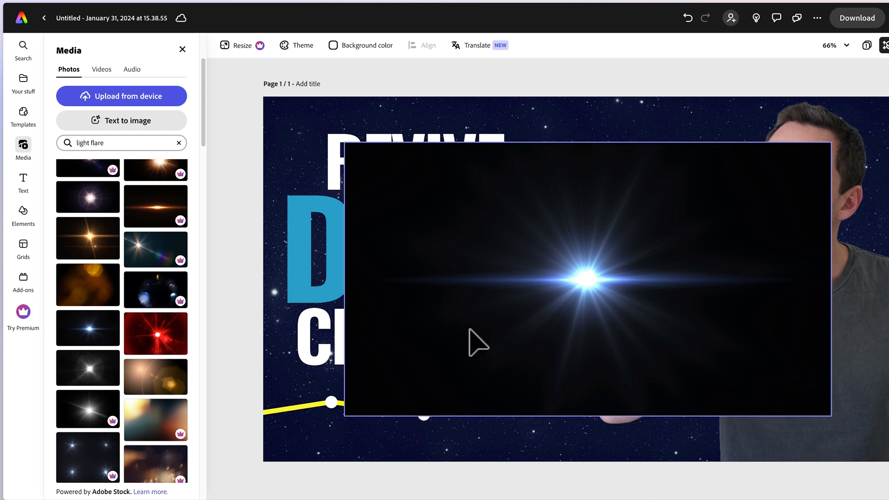
Step: Set the light flare image's blend mode to Screen so its black background drops out
click(398, 182)
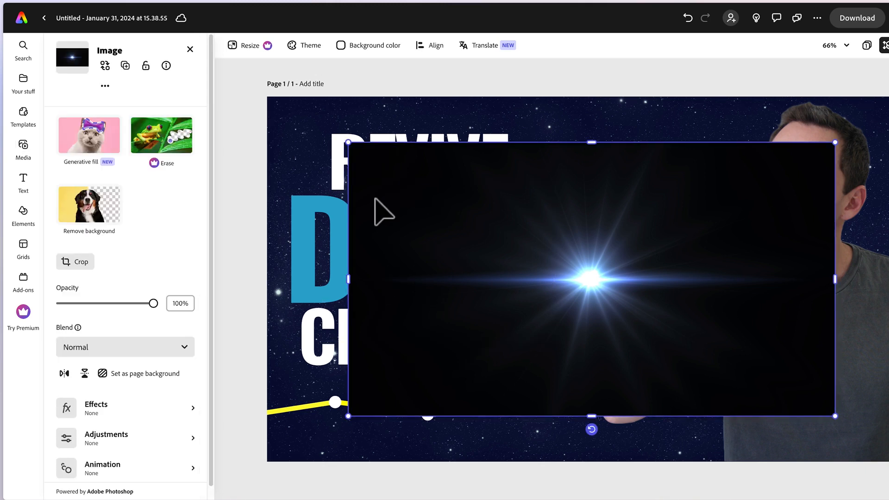
click(176, 350)
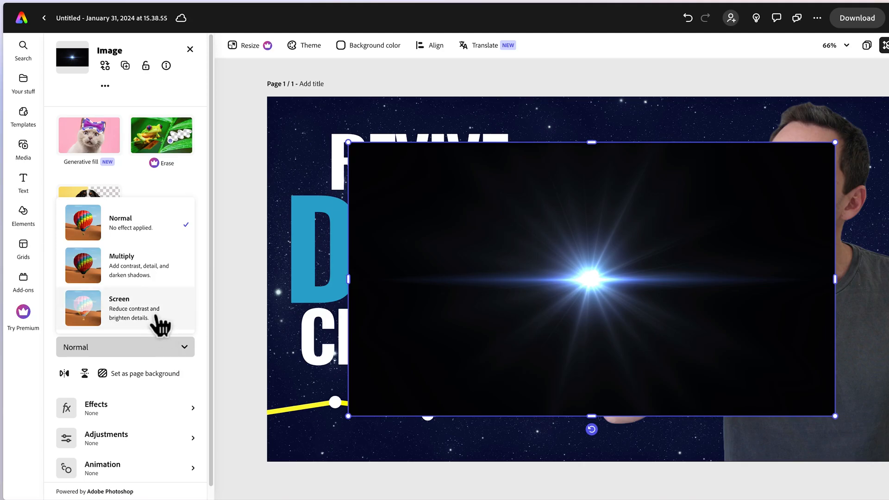
click(159, 325)
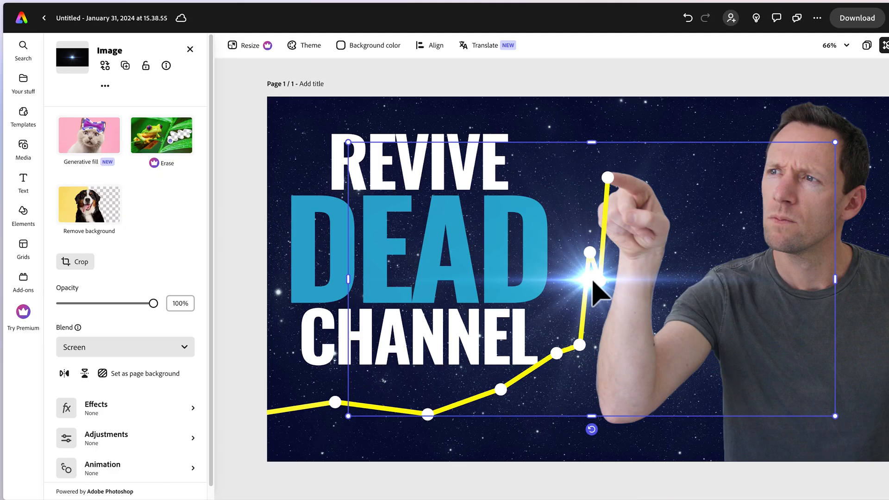
Step: Shrink the light flare to about two thirds of its size and centre it on the graph's fingertip end
drag(587, 279, 610, 176)
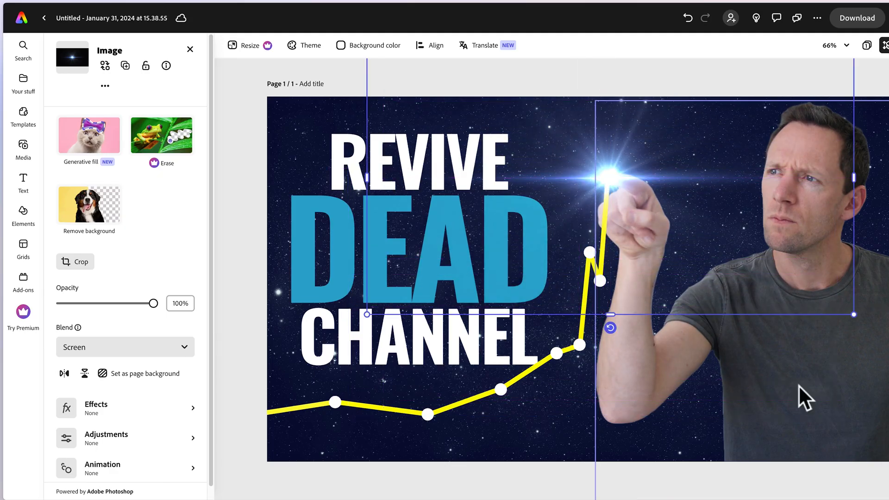
drag(853, 314, 684, 243)
drag(528, 139, 605, 178)
key(Escape)
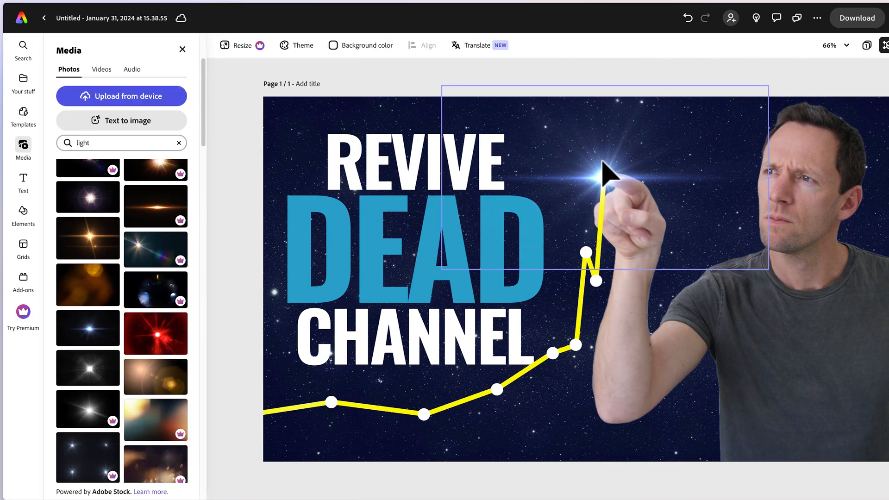
Step: Raise the light flare image's contrast to 76
click(602, 161)
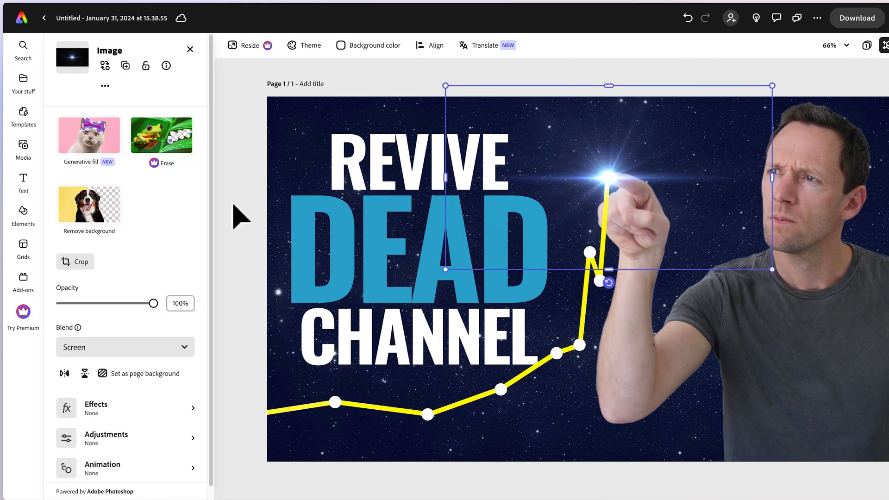
click(122, 439)
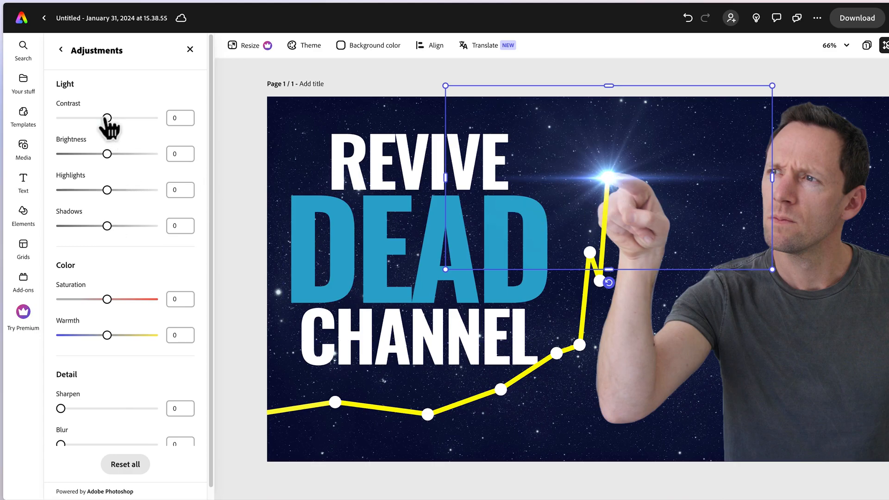
drag(109, 116, 143, 123)
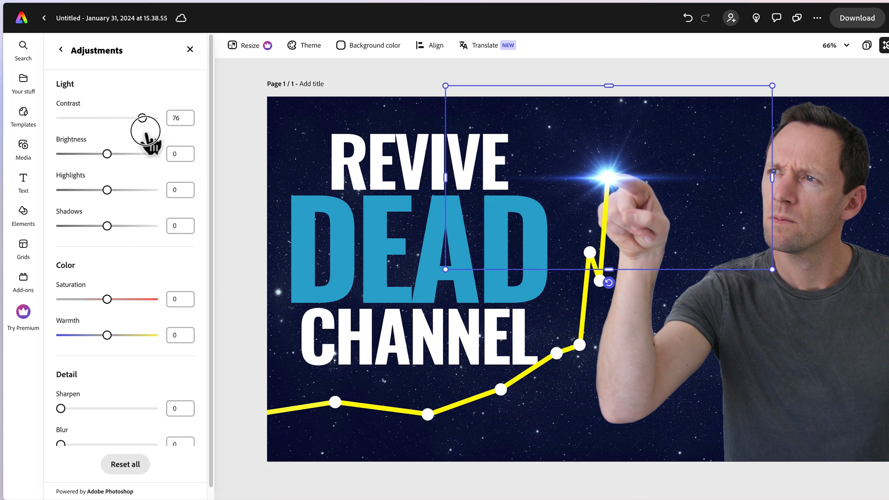
click(394, 85)
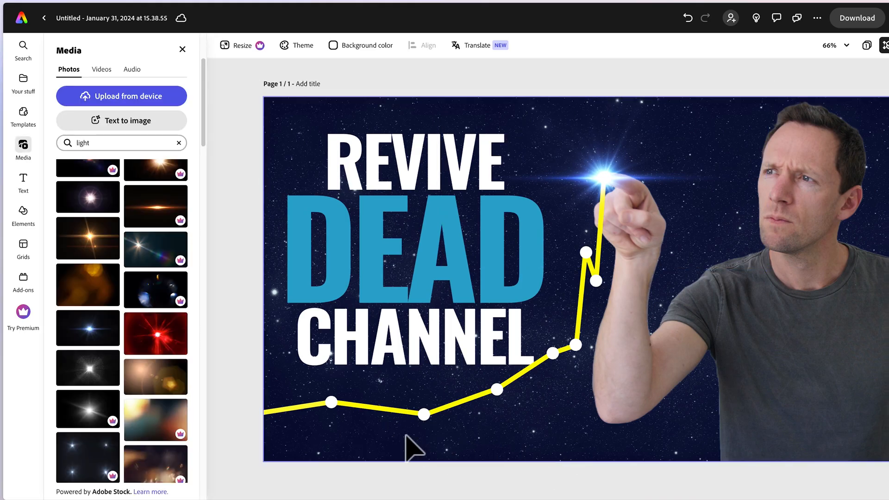
Step: Add a solid circle filled with the blue sampled from DEAD, shrunk to a tiny dot beneath the yellow graph
click(24, 218)
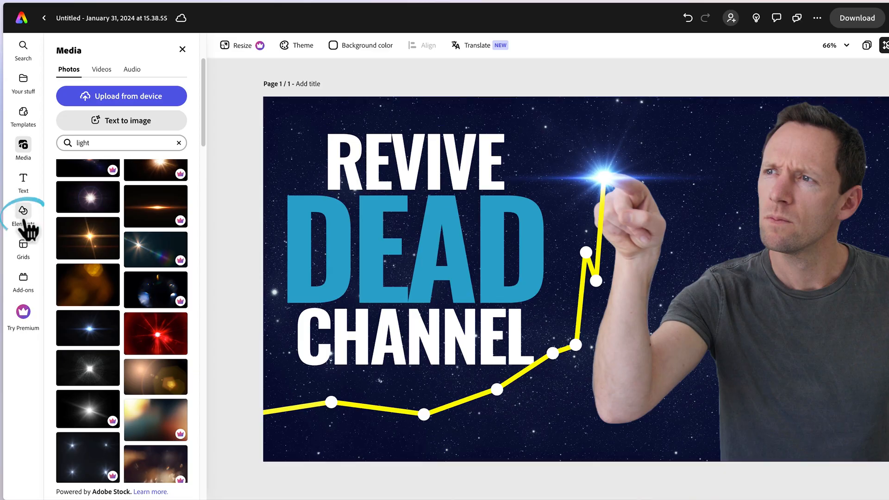
click(169, 70)
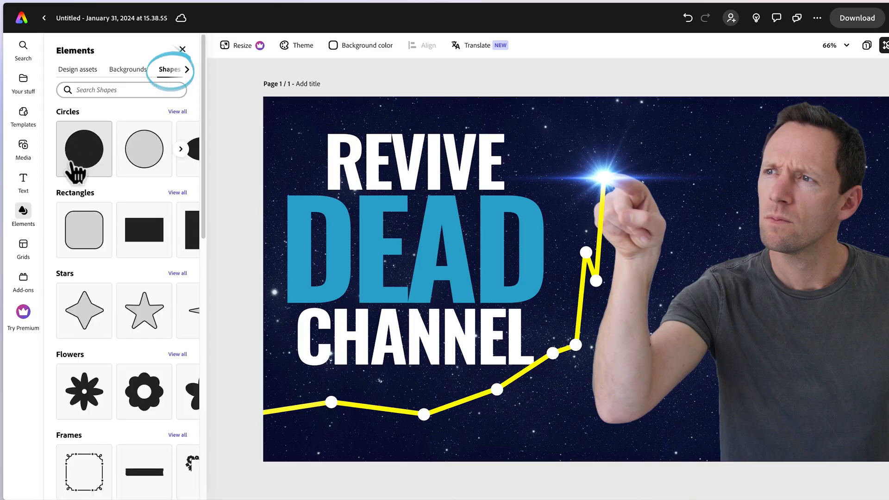
click(82, 162)
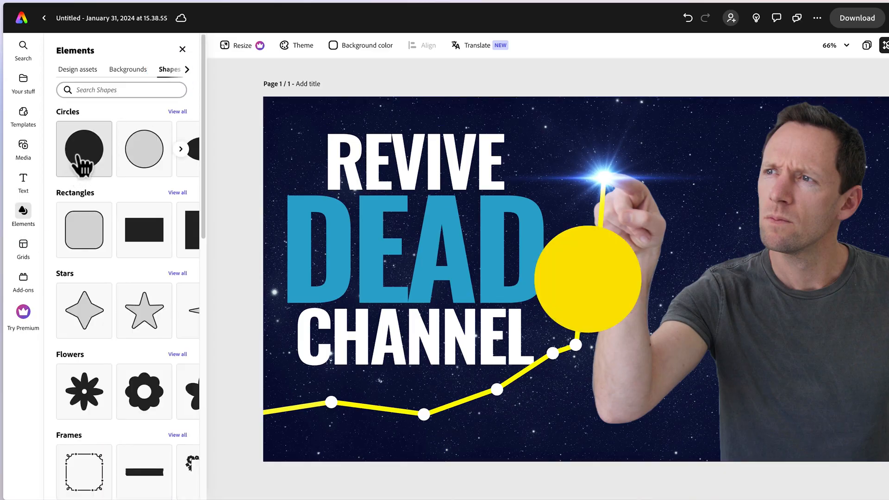
click(588, 275)
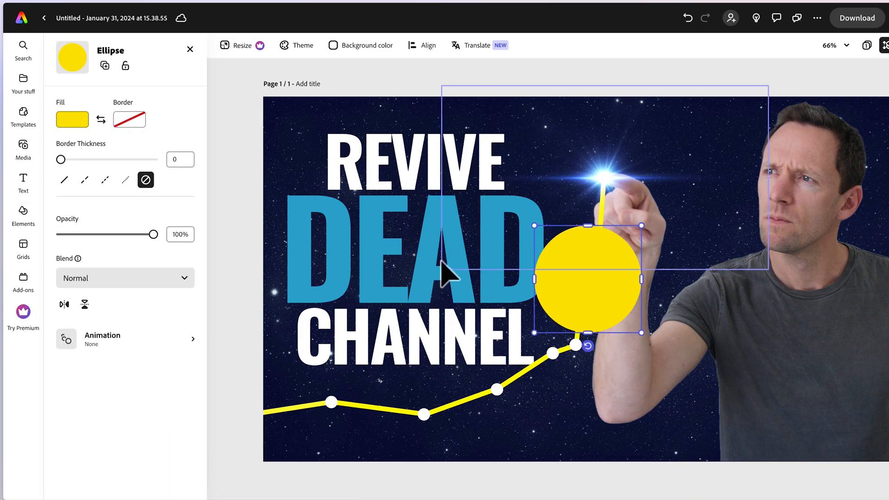
click(78, 123)
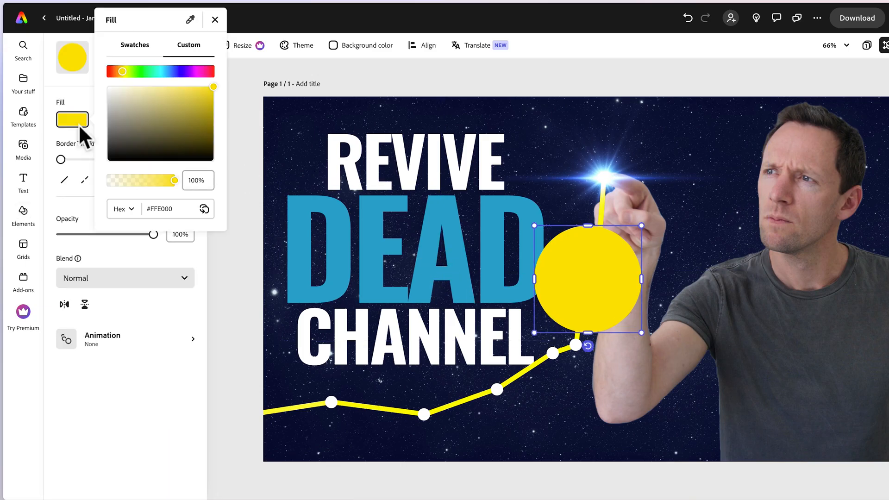
click(190, 20)
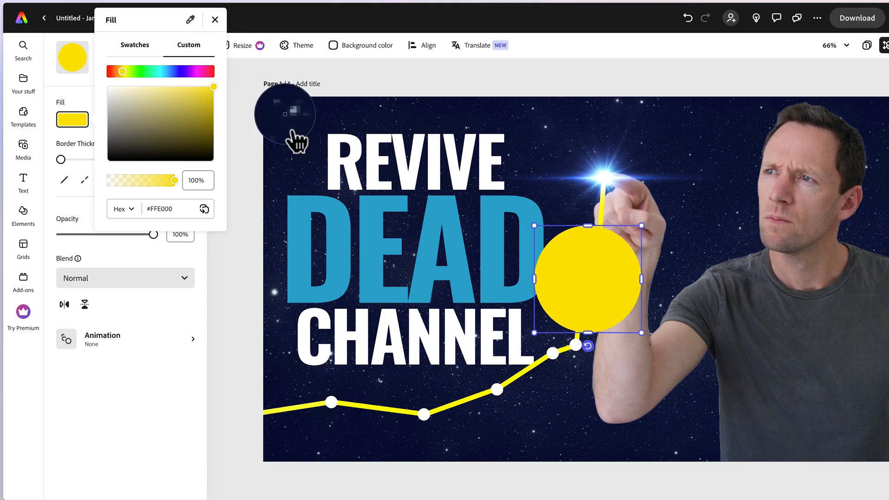
click(339, 239)
drag(640, 225, 376, 428)
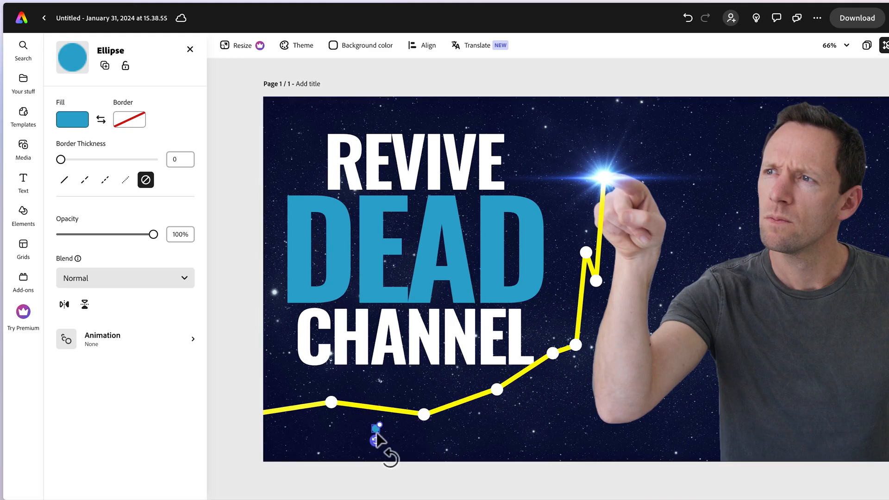
Step: Duplicate the small blue dot repeatedly to build a grid of two rows of eight evenly spaced dots
key(super+d)
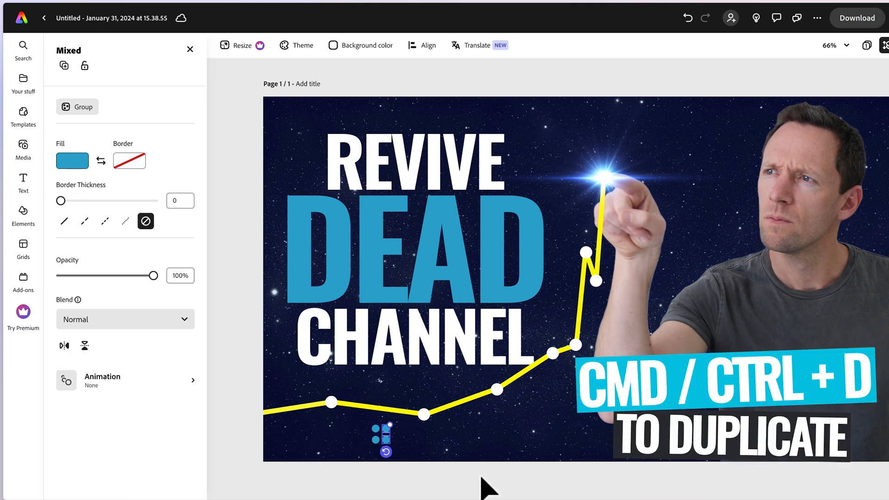
key(super+d)
drag(402, 452, 444, 435)
key(super+d)
key(super+d)
click(466, 477)
Step: Select all the blue dots without the background, group them and nudge the group slightly
drag(467, 475, 370, 428)
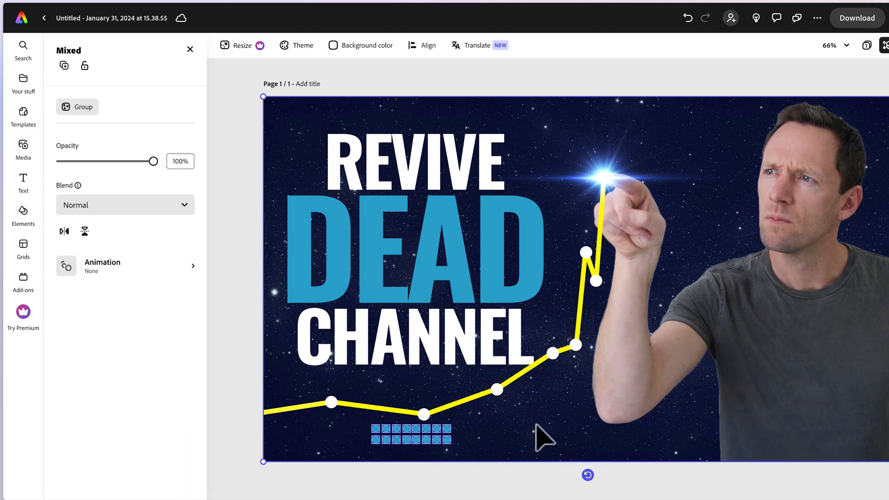
shift+click(533, 429)
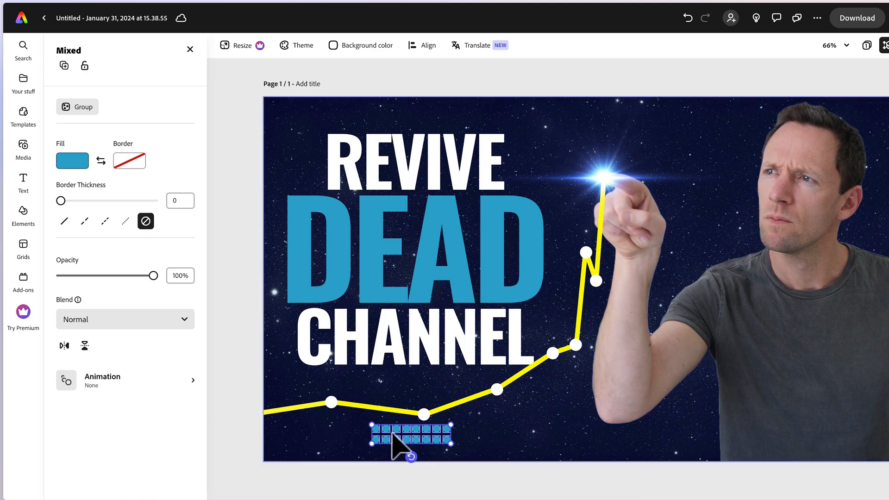
right_click(439, 442)
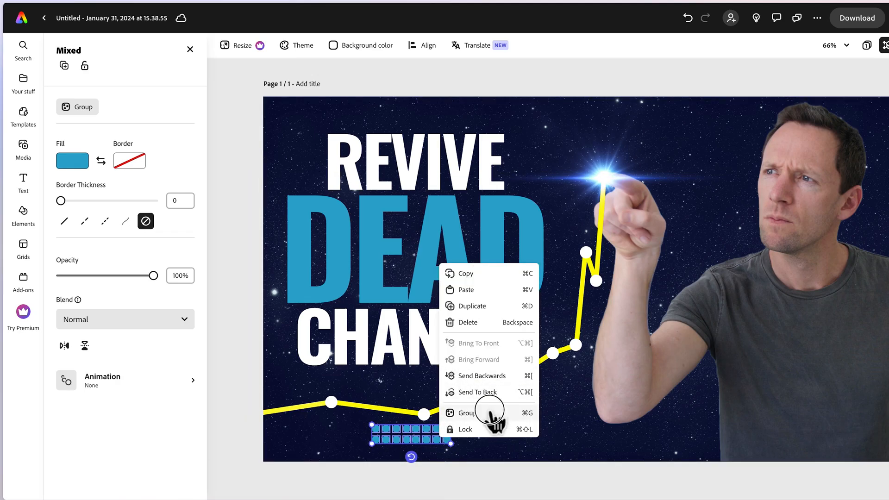
click(490, 412)
mouse_move(435, 442)
mouse_down()
mouse_move(440, 433)
mouse_move(440, 439)
mouse_up()
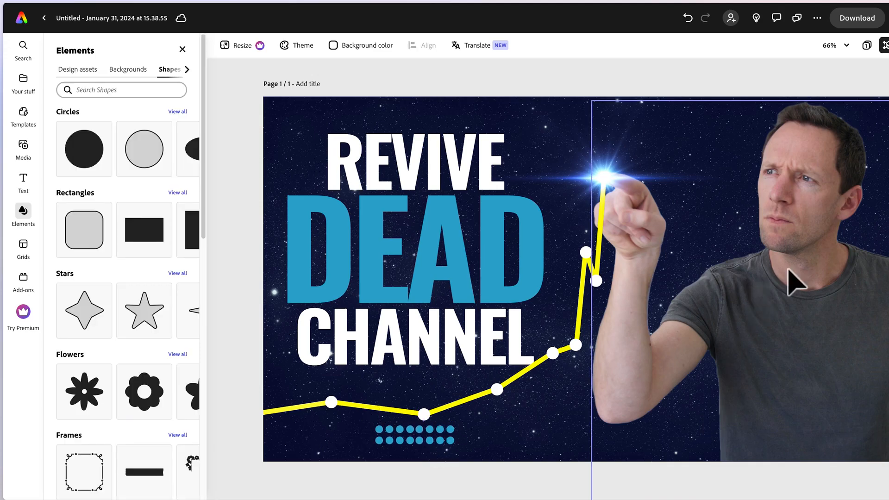
Step: Adjust the portrait photo to warmth 8, contrast 54 and saturation 36, and sharpen it slightly
click(808, 215)
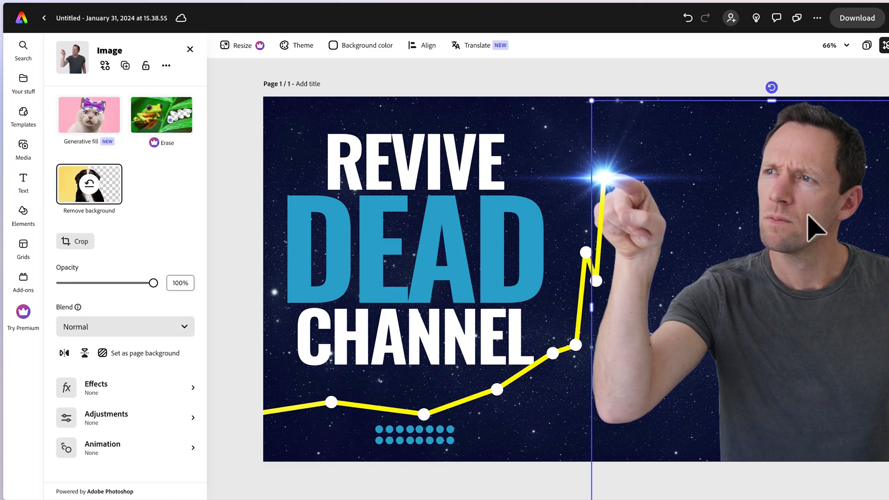
click(111, 432)
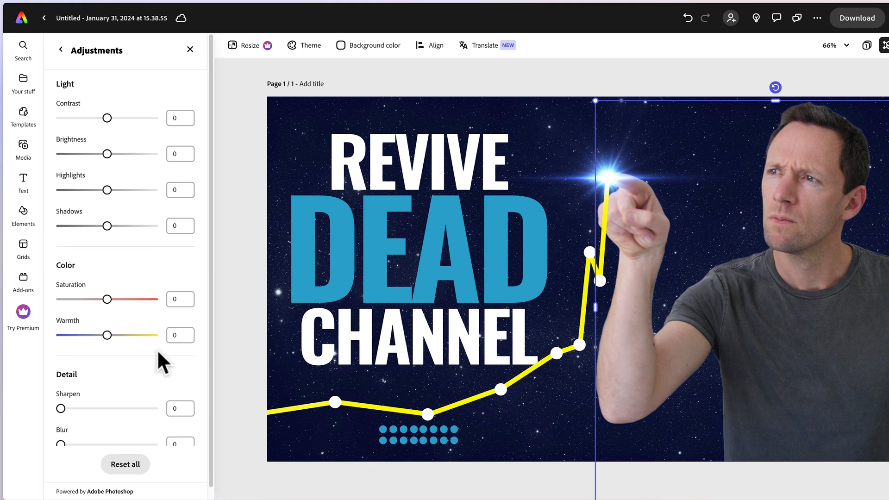
mouse_move(107, 334)
mouse_down()
mouse_move(93, 335)
mouse_move(111, 335)
mouse_up()
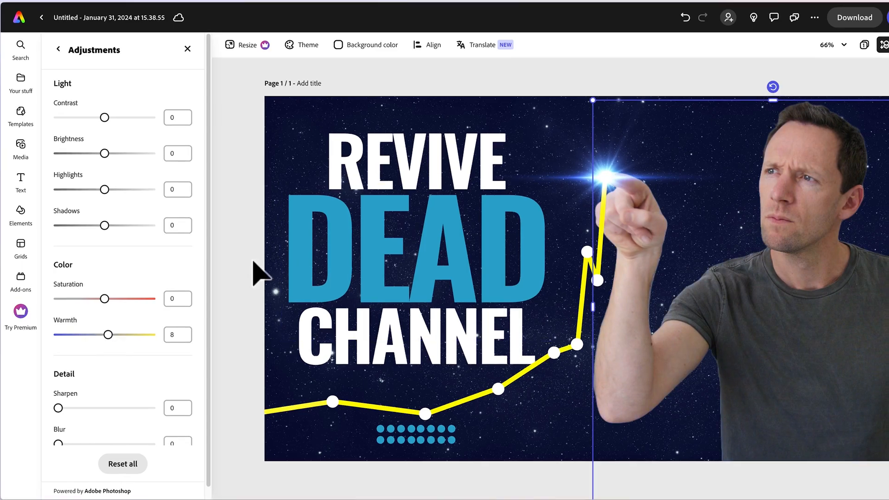
drag(106, 117, 129, 117)
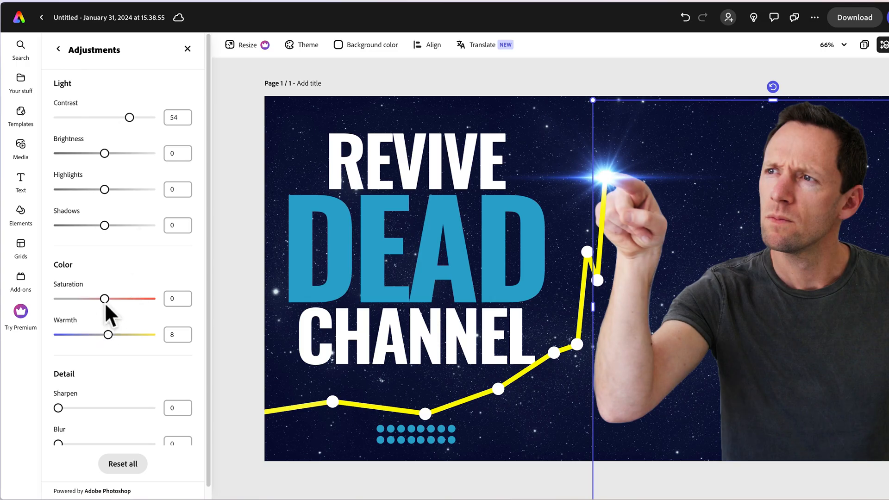
mouse_move(106, 299)
mouse_down()
mouse_move(189, 300)
mouse_move(103, 299)
mouse_move(122, 299)
mouse_up()
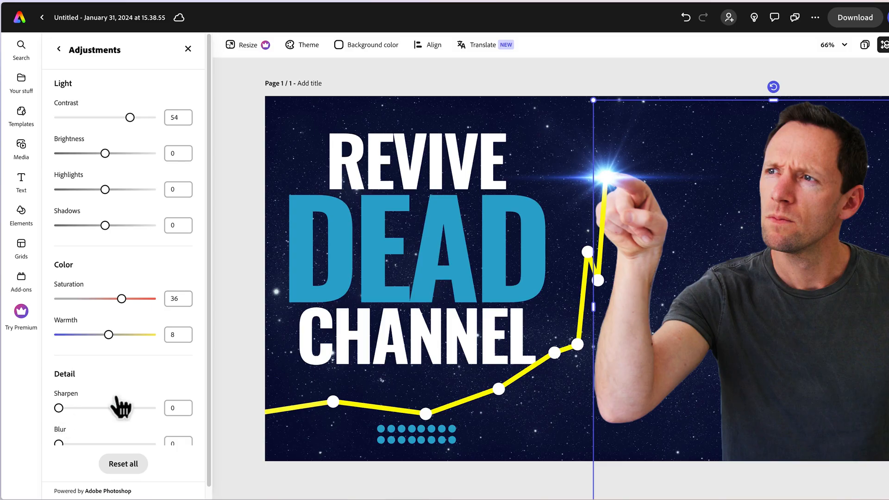
mouse_move(59, 409)
mouse_down()
mouse_move(171, 416)
mouse_move(55, 418)
mouse_move(62, 424)
mouse_up()
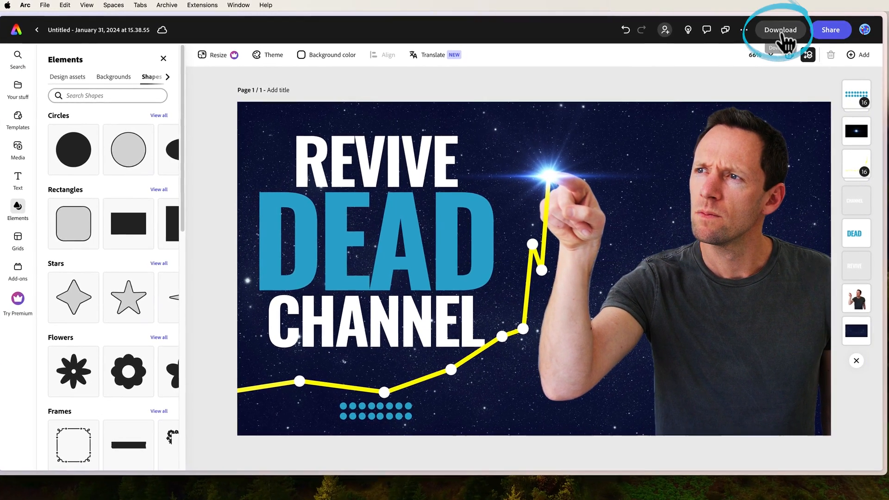
Step: Open the download options and choose JPG (Best for small file sizes) as the file format
click(782, 36)
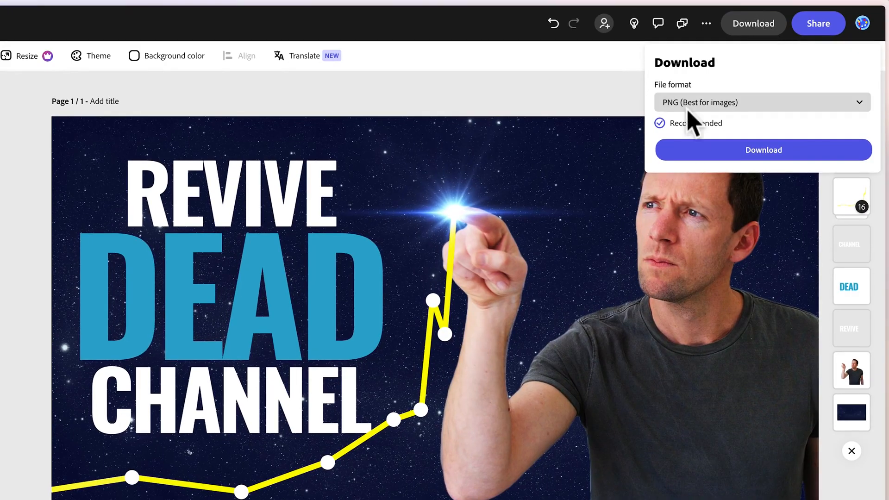
click(687, 107)
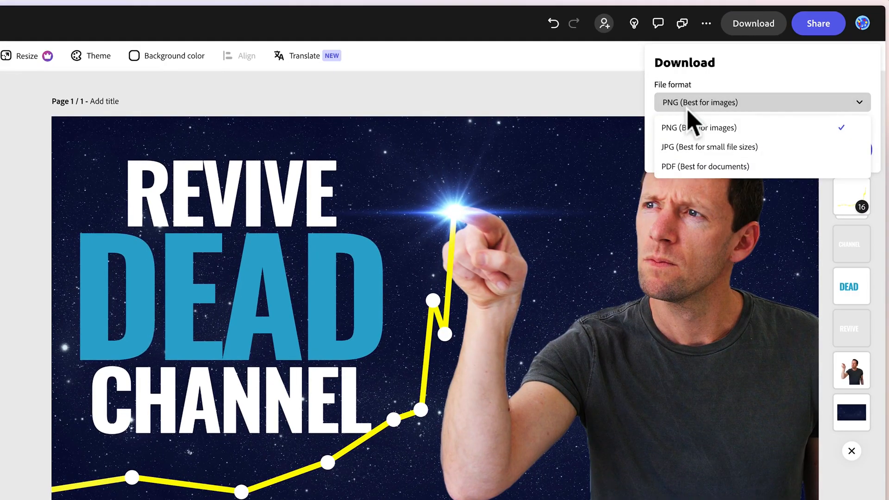
click(697, 149)
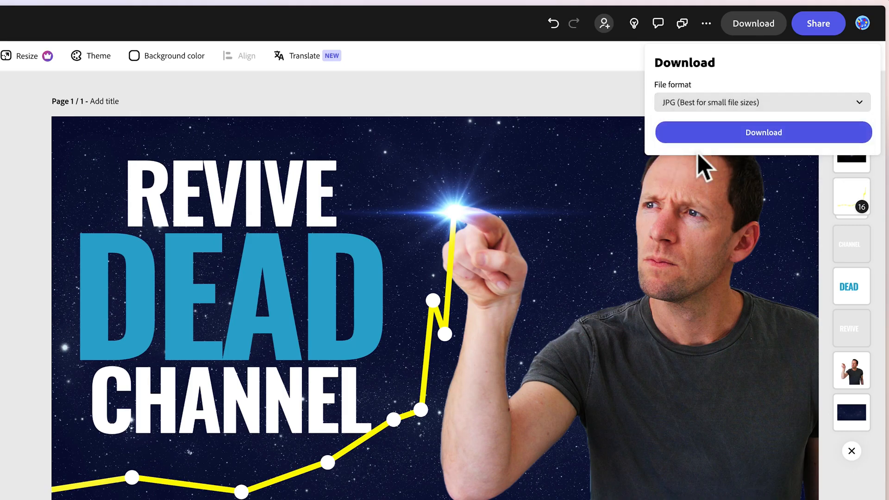
Step: Download the finished thumbnail as a JPG file
click(778, 135)
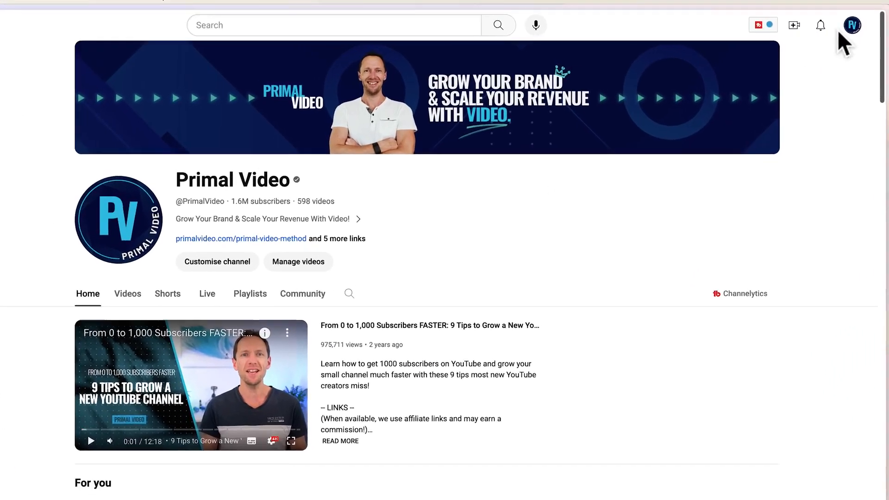
Step: Switch to YouTube Studio from the channel page and open the details of the "Opal C1 Webcam Review - Best Webcam 2024?" video
click(857, 29)
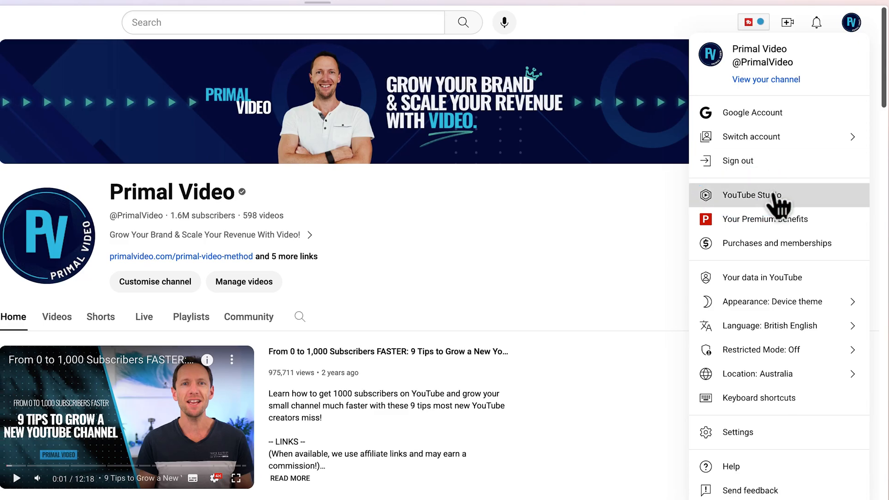
click(770, 198)
click(69, 232)
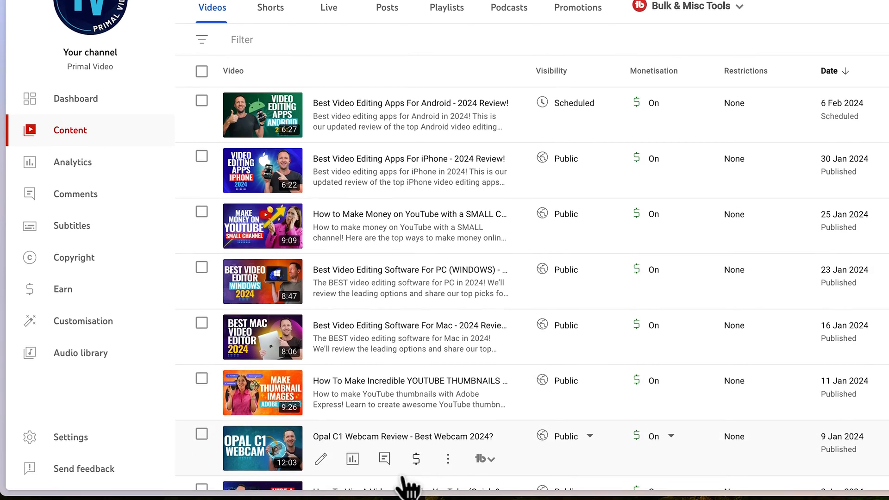
click(250, 456)
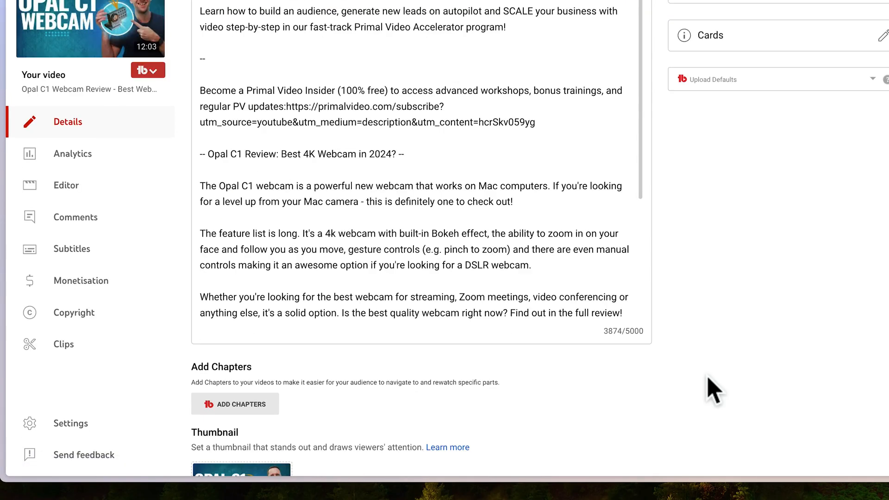
Step: Start changing the Opal C1 video's custom thumbnail to a different image file
scroll(713, 389, down, 5)
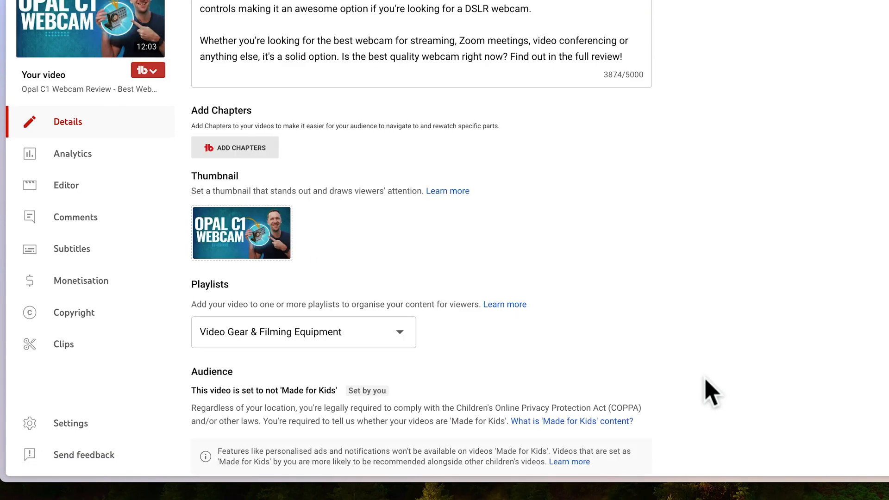
click(282, 205)
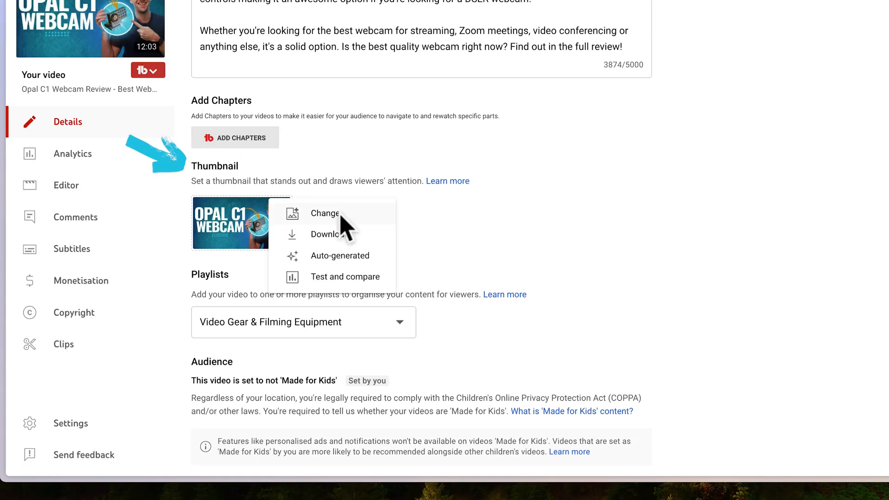
click(342, 216)
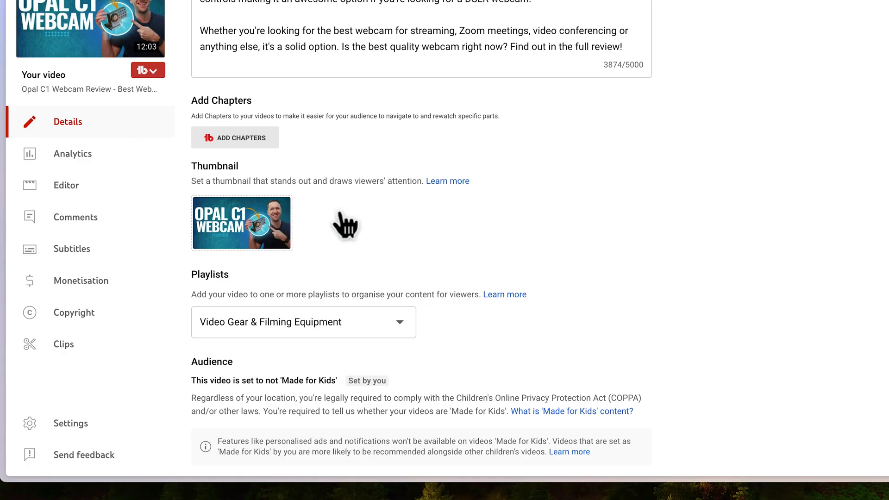